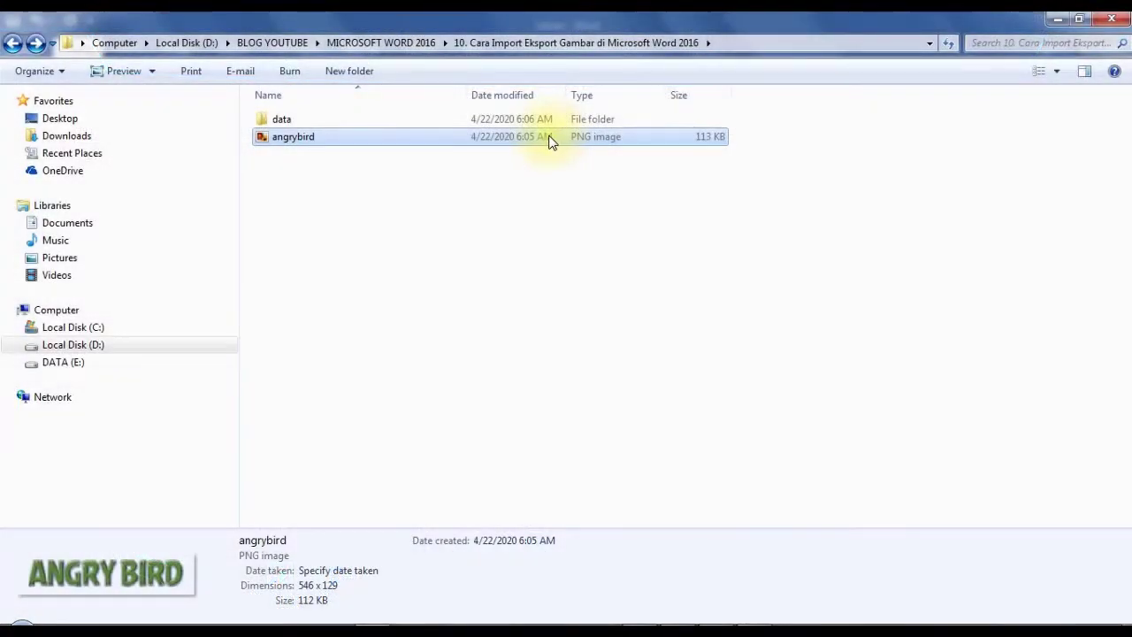
# Step: Drag the angrybird PNG out of the export folder toward the Word window
pyautogui.moveTo(549, 138)
pyautogui.mouseDown()
pyautogui.moveTo(786, 433)
pyautogui.moveTo(768, 597)
pyautogui.mouseUp()
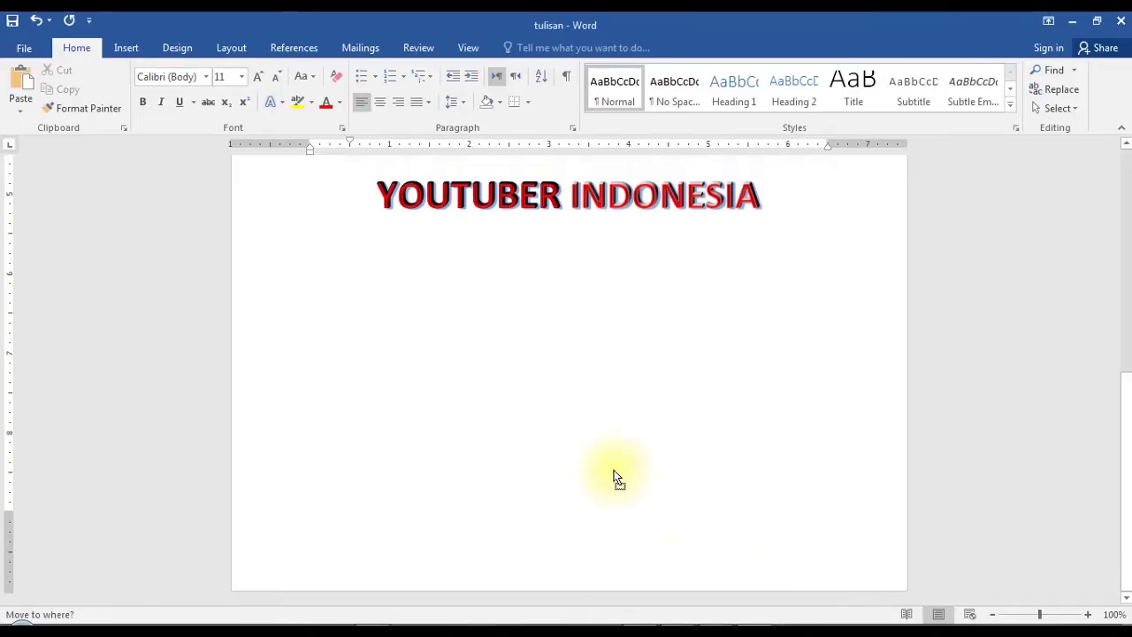
# Step: Drop the angrybird image into the document below YOUTUBER INDONESIA
pyautogui.moveTo(734, 619); pyautogui.dragTo(614, 472)
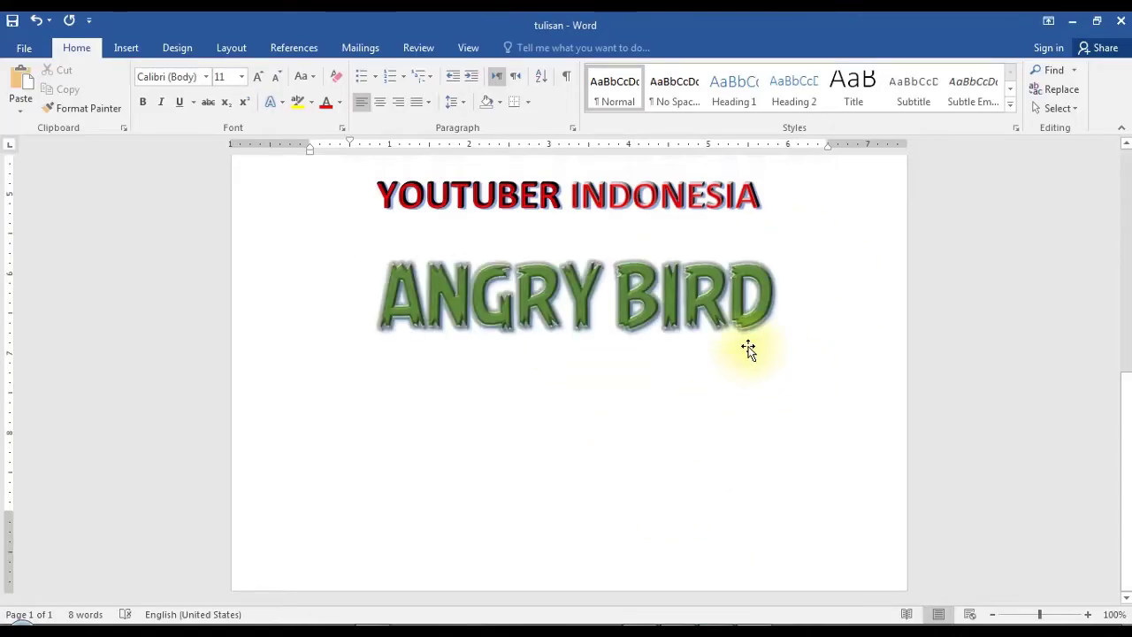
pyautogui.click(747, 314)
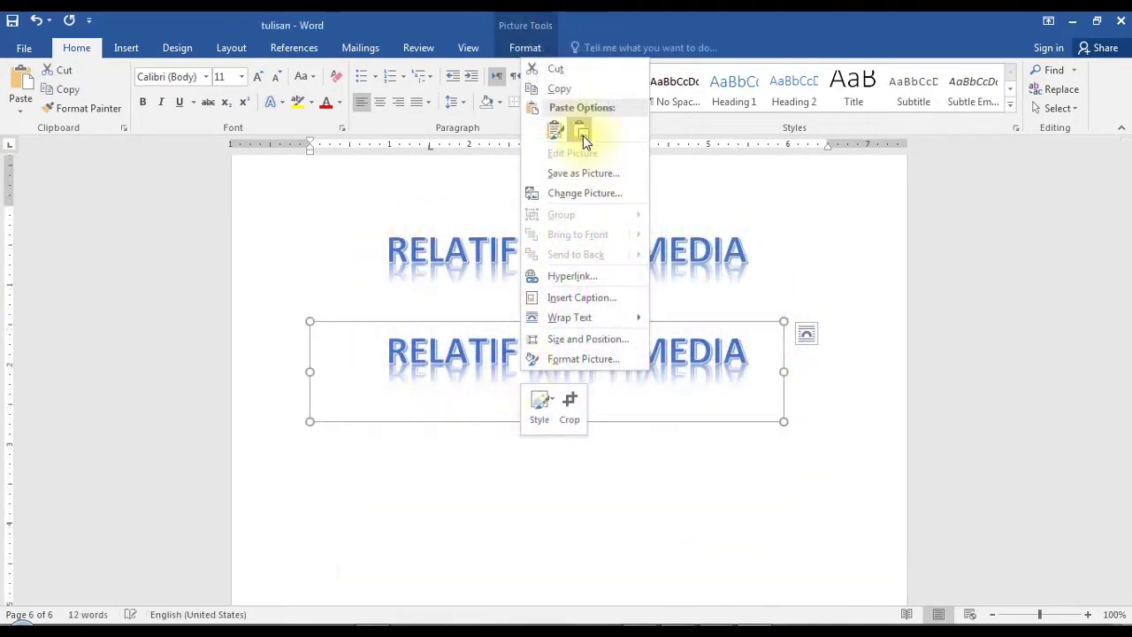
pyautogui.click(581, 133)
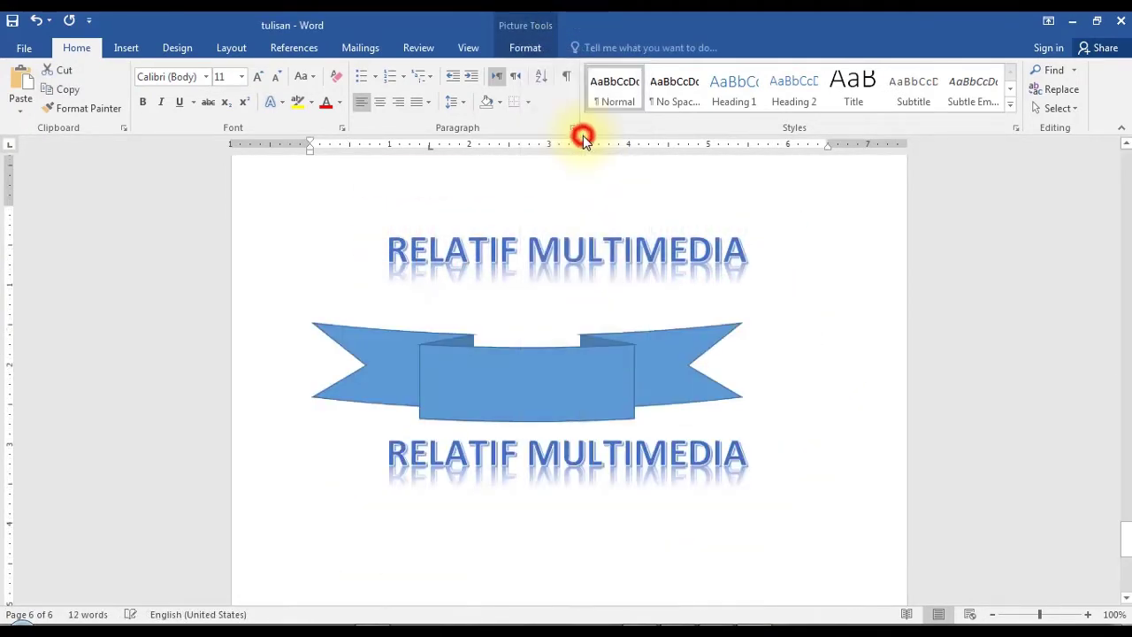
# Step: Export the blue ribbon banner with Save as Picture
pyautogui.click(626, 375)
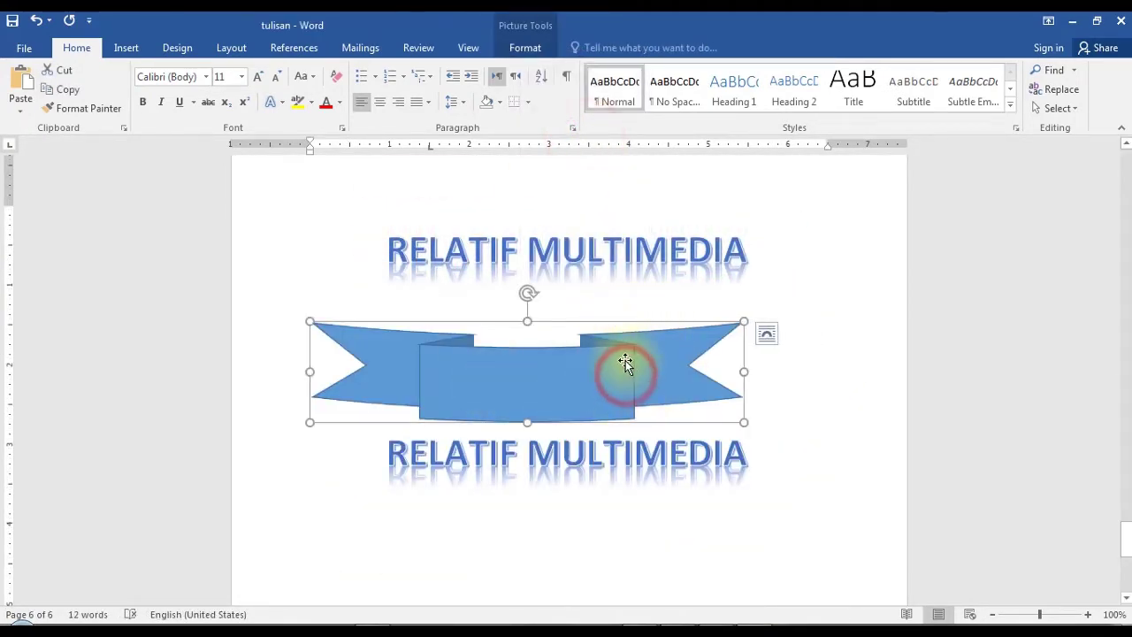
pyautogui.rightClick(635, 362)
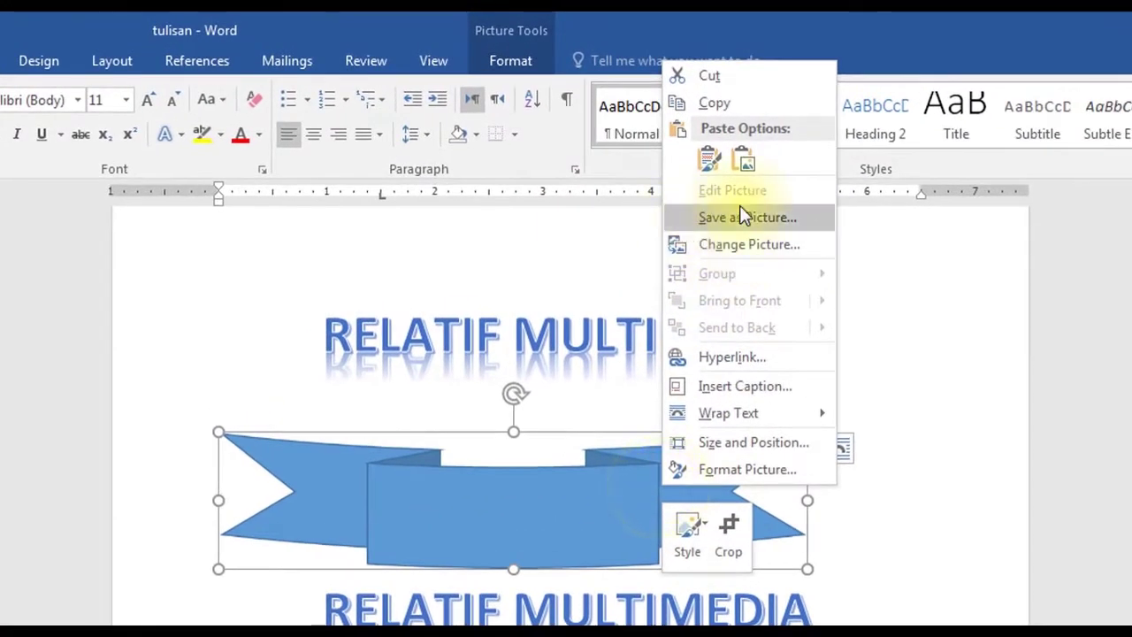
pyautogui.click(755, 216)
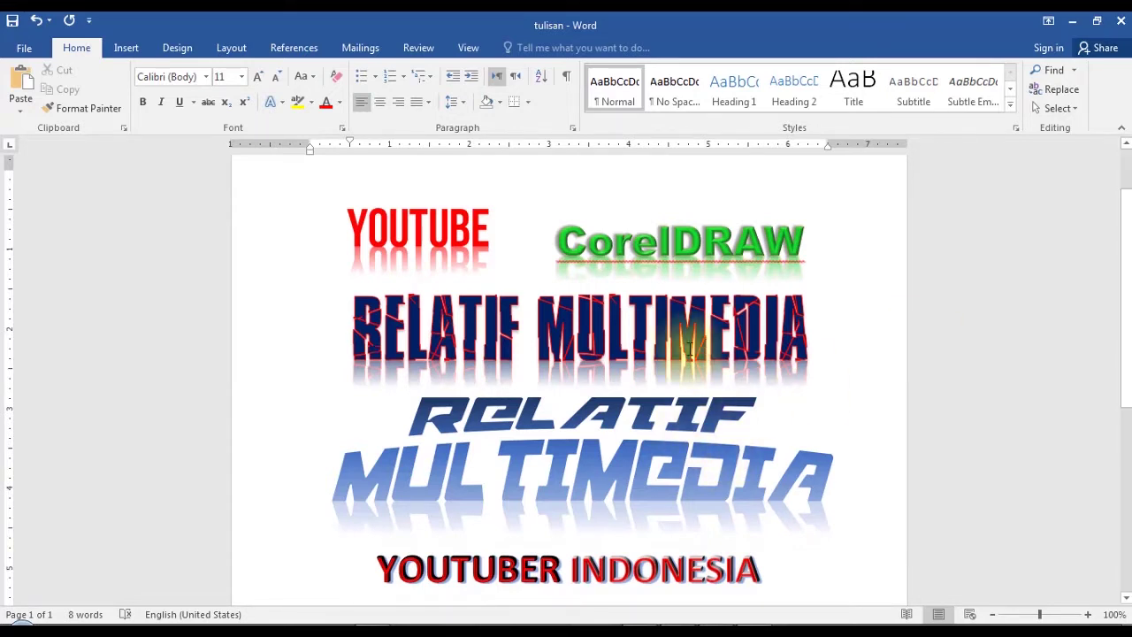
pyautogui.click(659, 241)
# Step: Scroll down to the ANGRY BIRD picture, then return to the export folder in Explorer
pyautogui.click(423, 228)
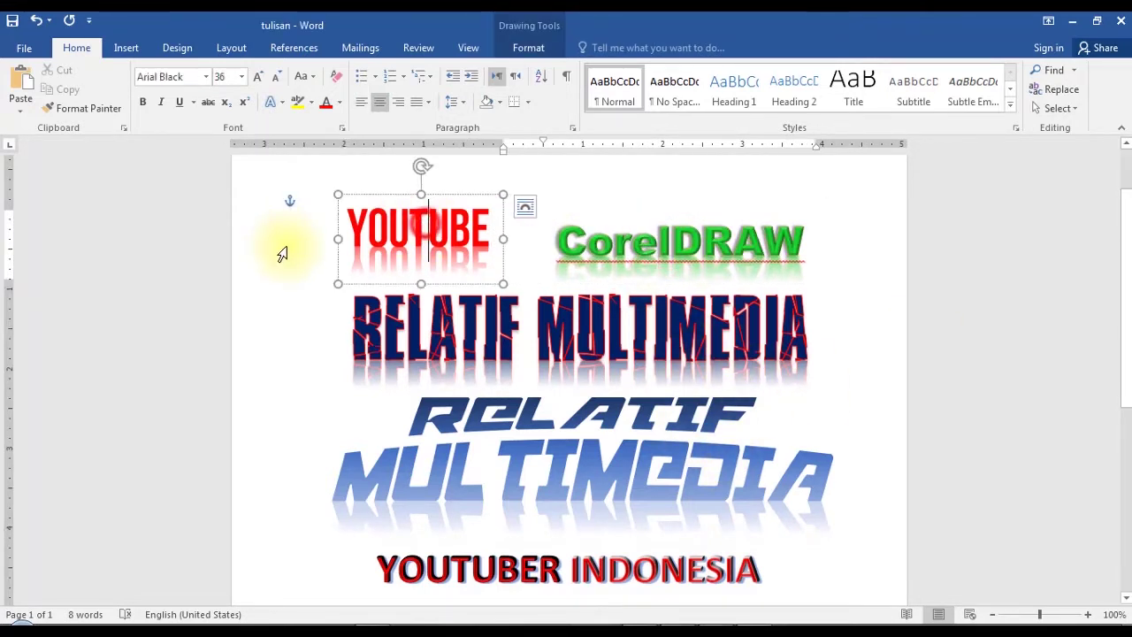
pyautogui.click(285, 245)
pyautogui.scroll(-7, 594, 405)
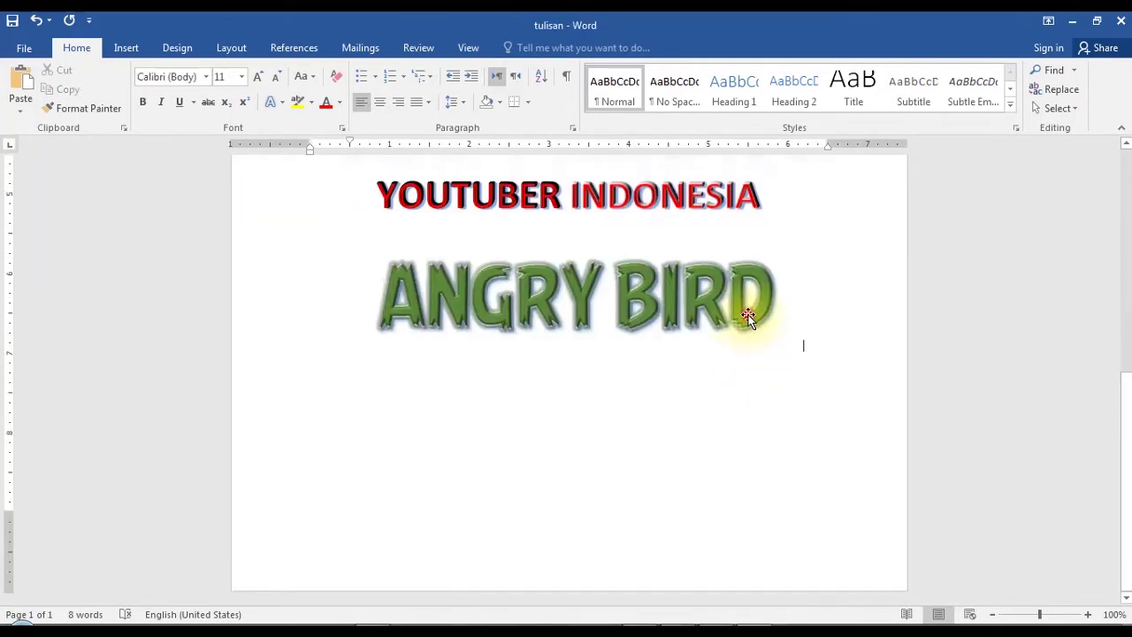
pyautogui.click(747, 316)
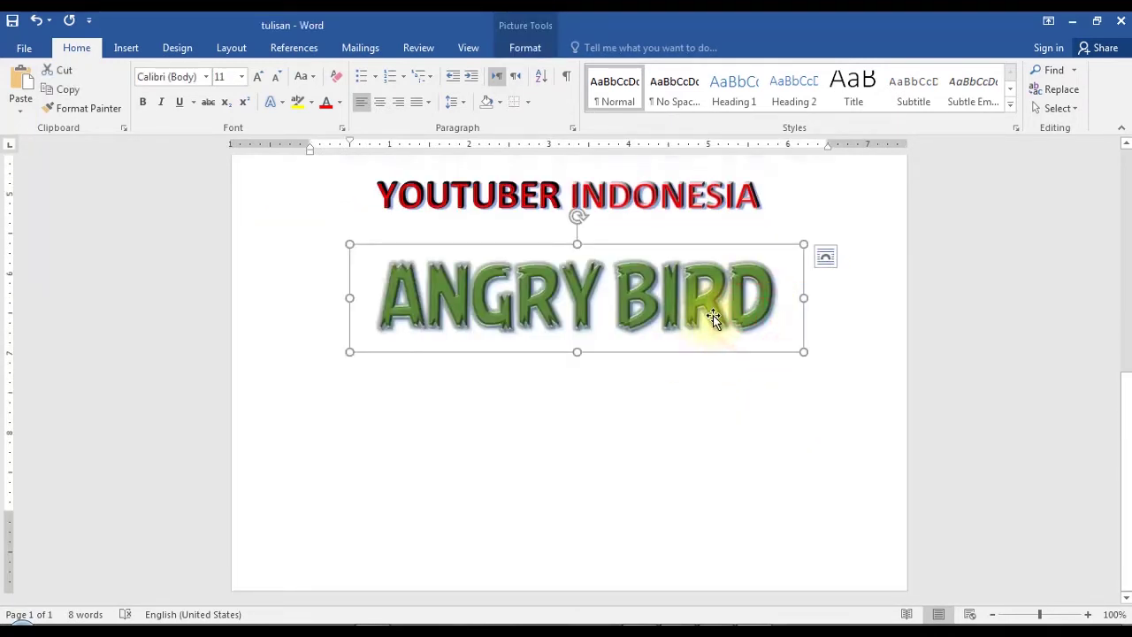
pyautogui.click(656, 323)
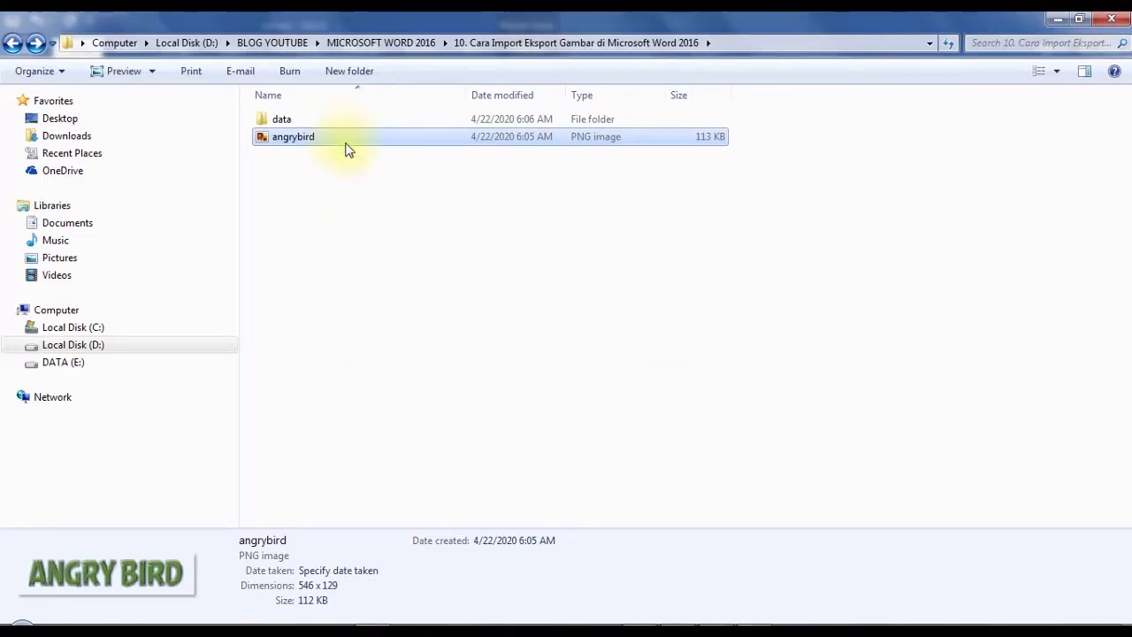
pyautogui.click(386, 186)
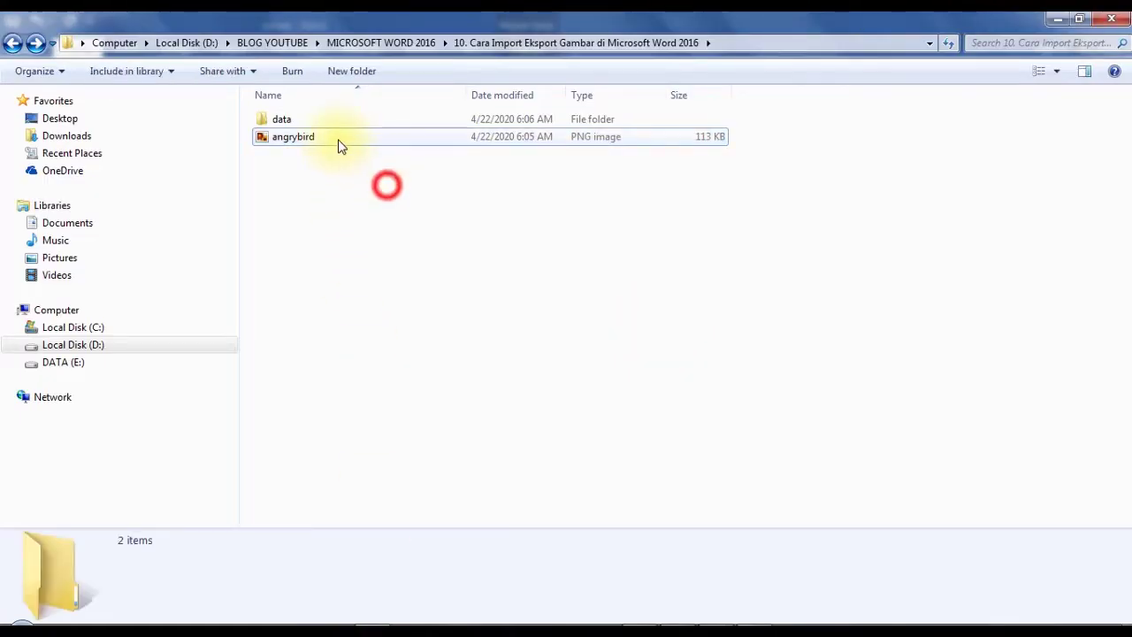
# Step: Drag the angrybird PNG into Word as a second ANGRY BIRD picture below the first
pyautogui.click(336, 142)
pyautogui.moveTo(334, 141)
pyautogui.mouseDown()
pyautogui.moveTo(762, 591)
pyautogui.moveTo(759, 615)
pyautogui.moveTo(559, 465)
pyautogui.mouseUp()
pyautogui.click(616, 486)
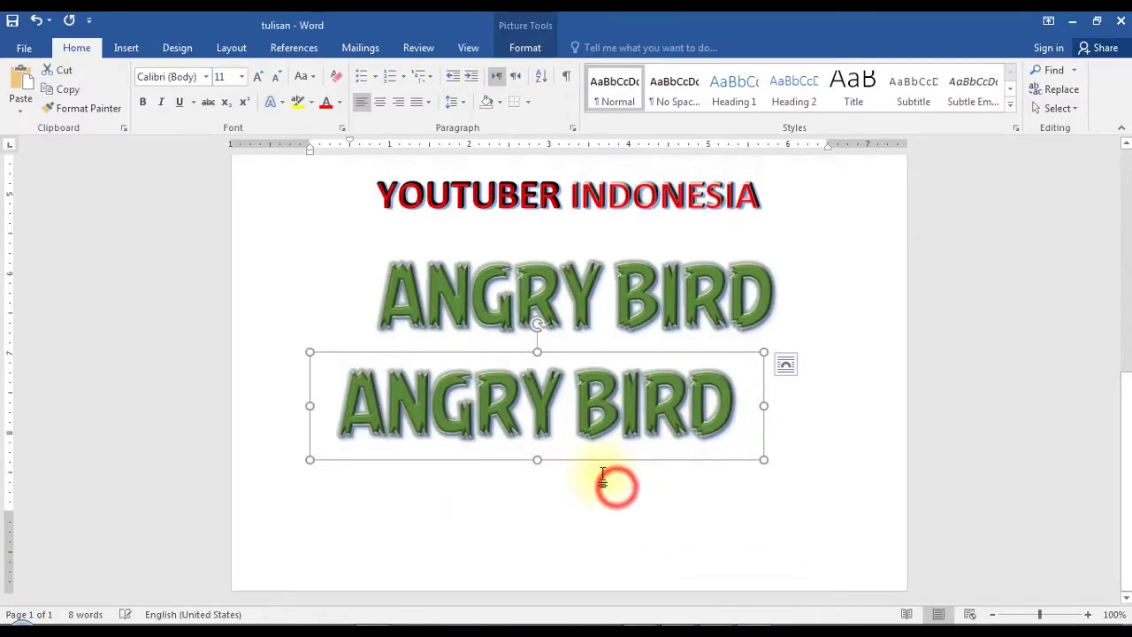
pyautogui.click(882, 432)
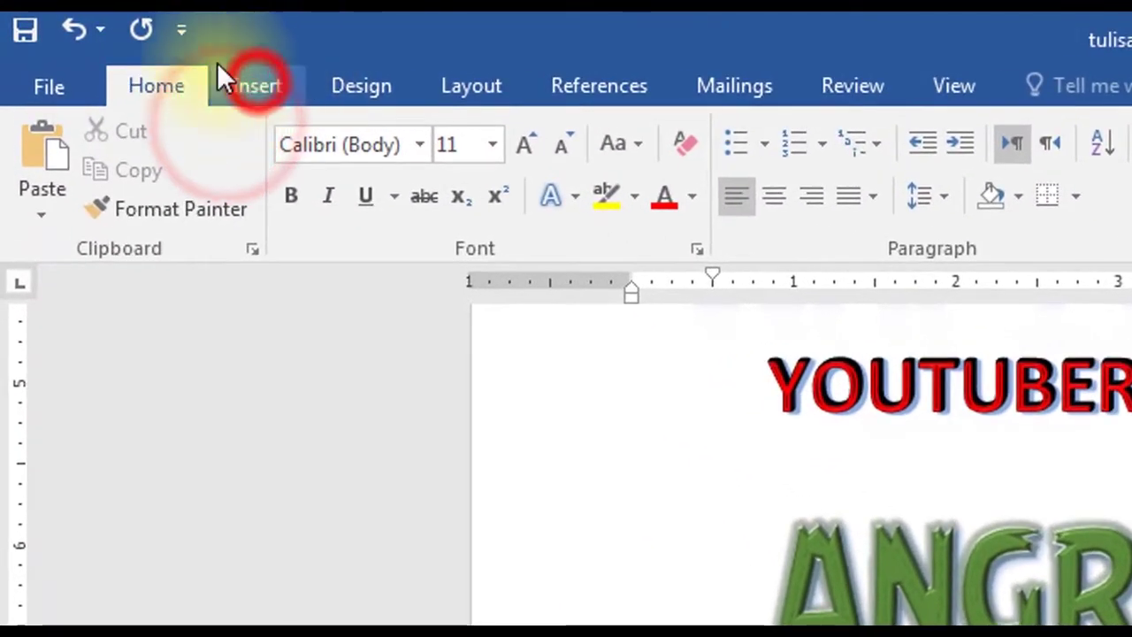
# Step: Insert 'promotion paketan 3' from the Pictures library below the ANGRY BIRD pictures
pyautogui.click(253, 86)
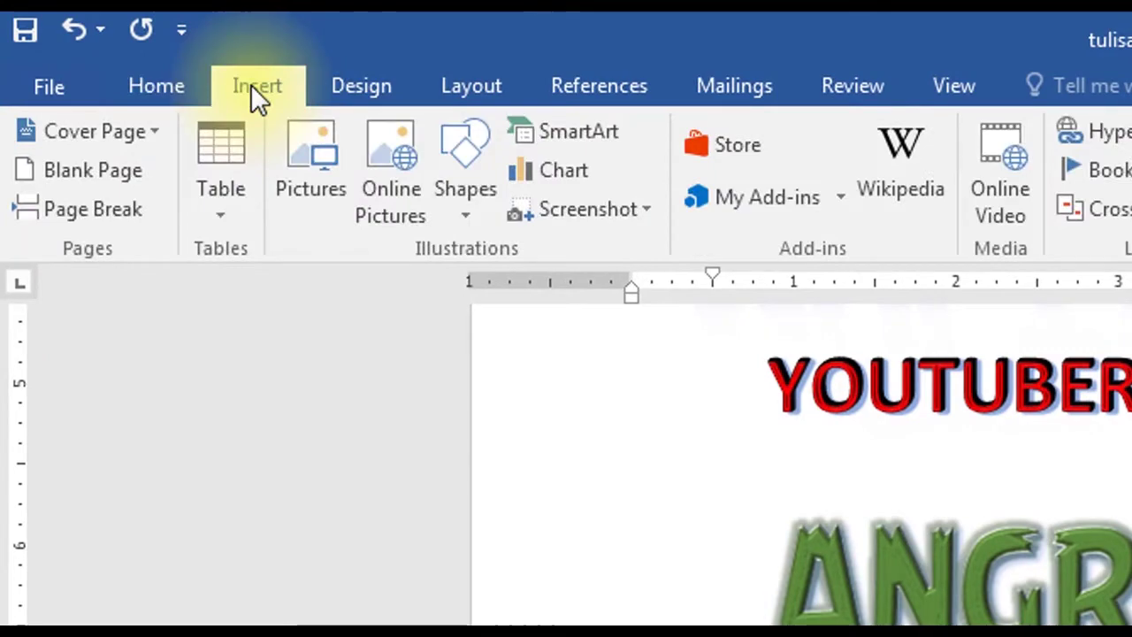
pyautogui.click(314, 173)
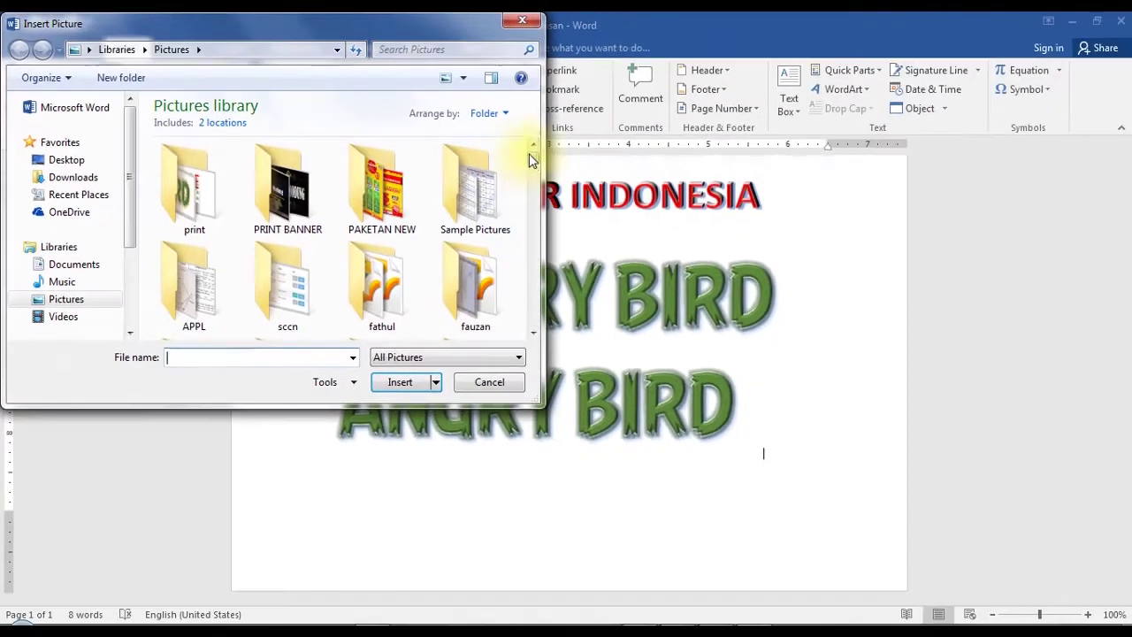
pyautogui.moveTo(529, 159); pyautogui.dragTo(524, 180)
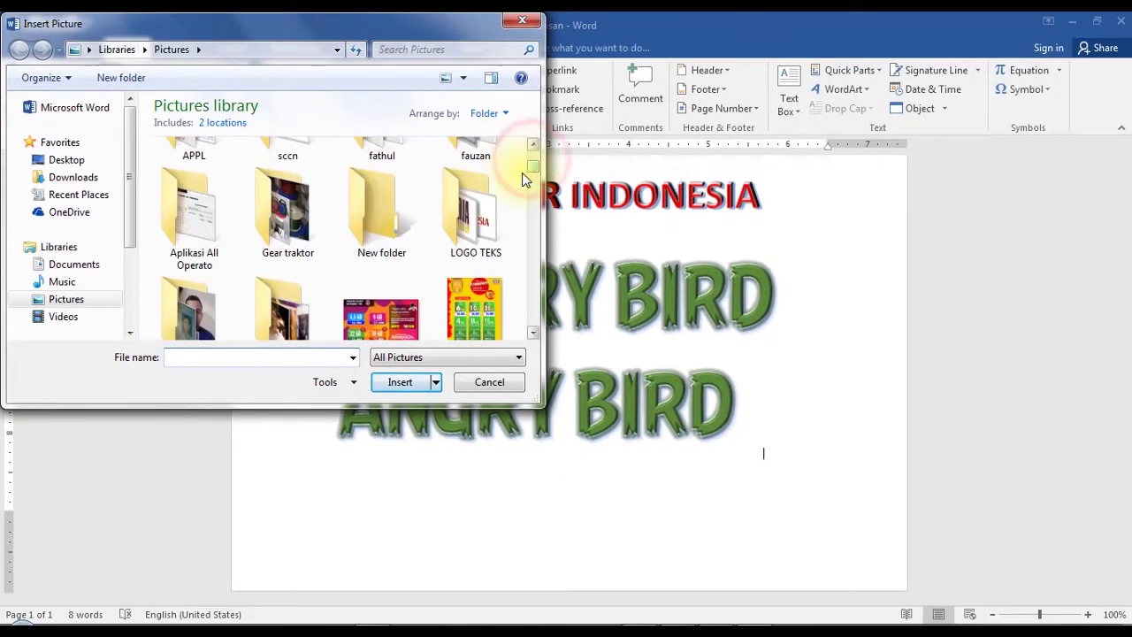
pyautogui.click(377, 284)
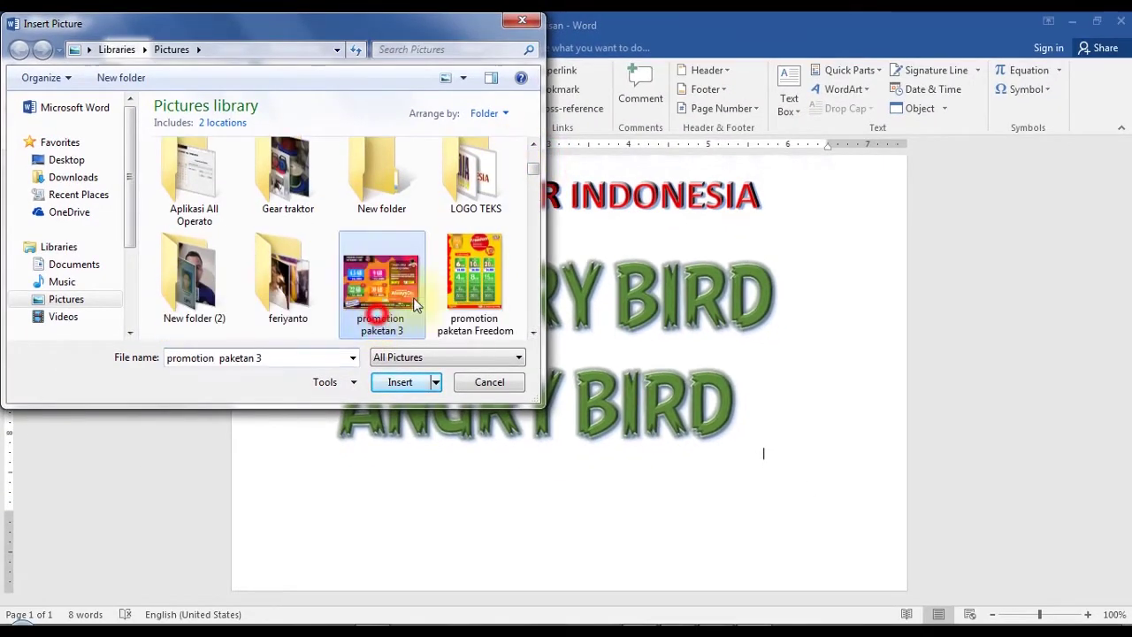
pyautogui.click(395, 386)
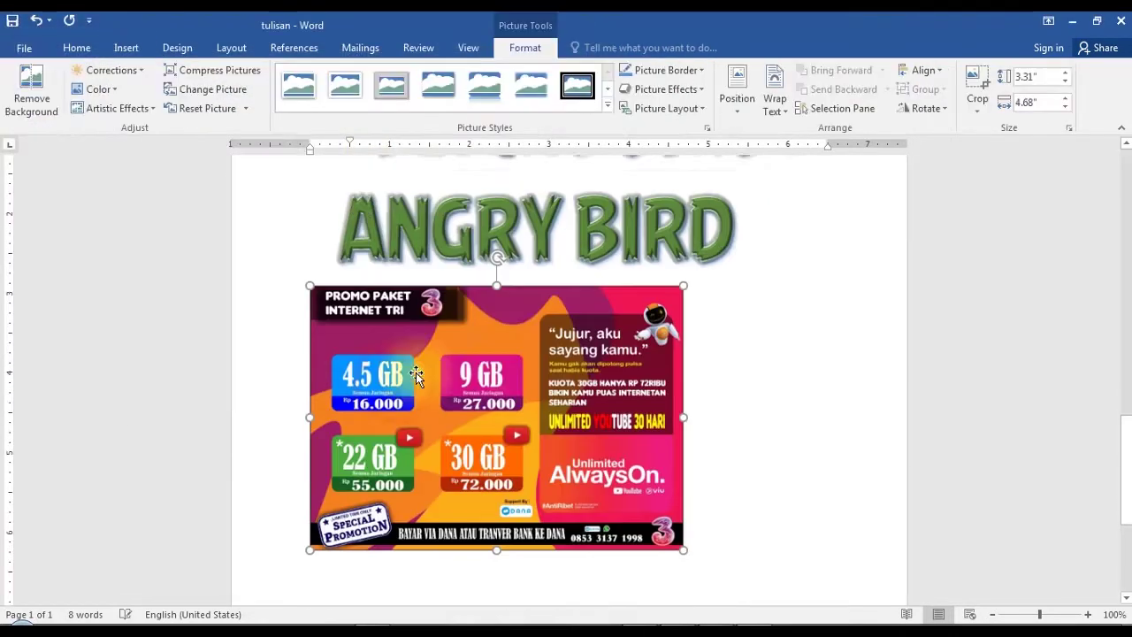
pyautogui.scroll(-2, 512, 326)
pyautogui.scroll(-2, 508, 300)
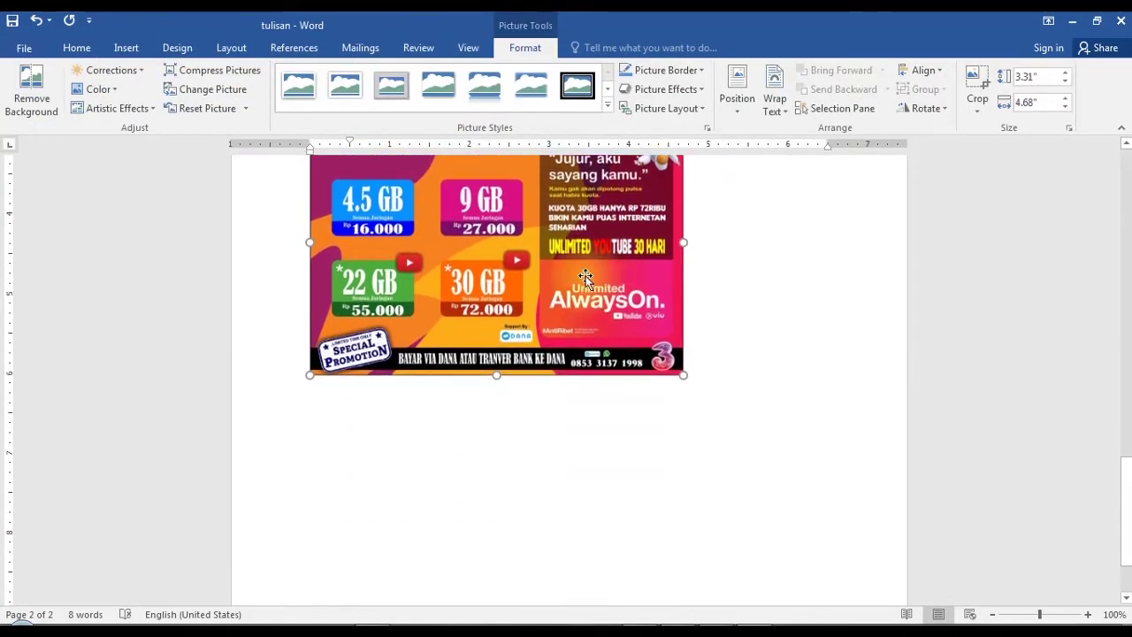
pyautogui.scroll(-2, 569, 343)
pyautogui.click(569, 339)
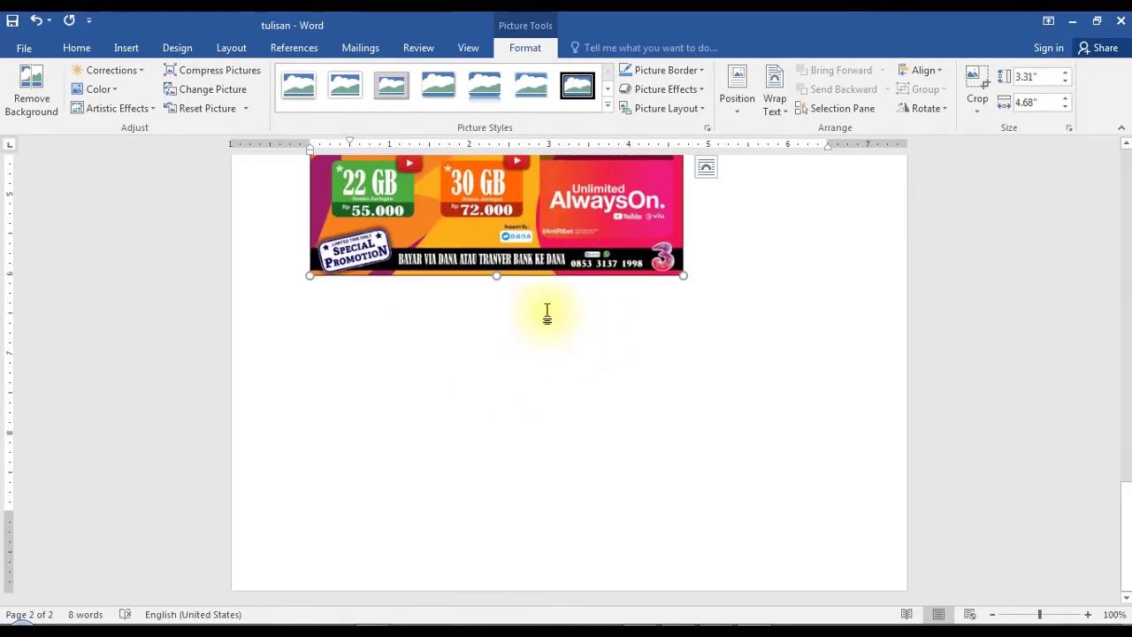
pyautogui.click(708, 281)
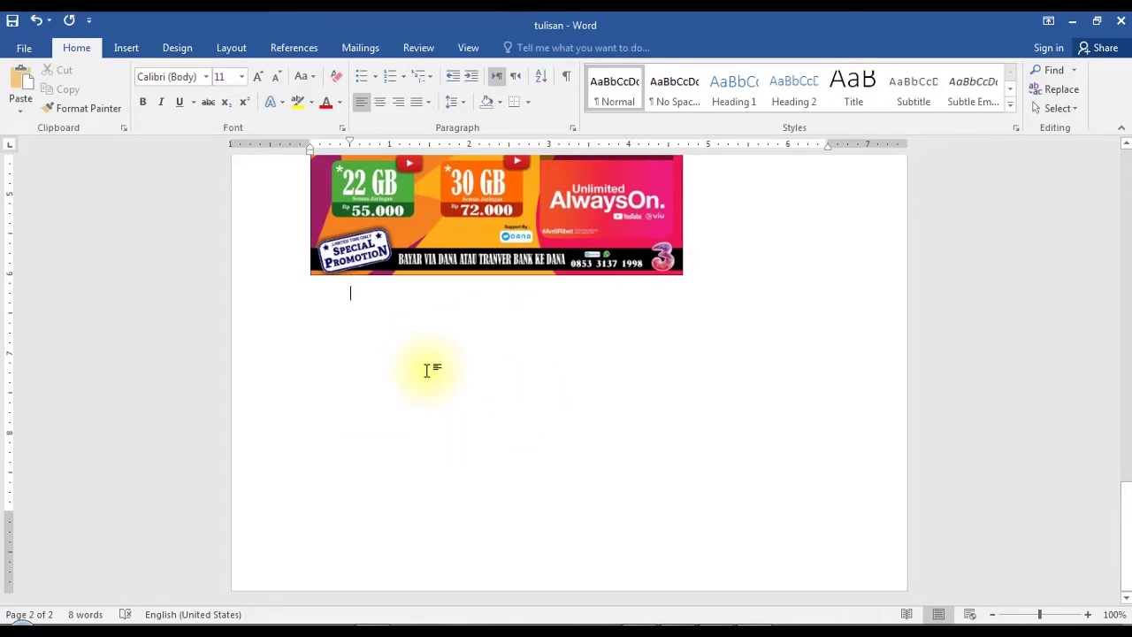
# Step: Insert the 'promotion paketan Freedom' picture using the Alt, N, P shortcuts
pyautogui.press('alt')
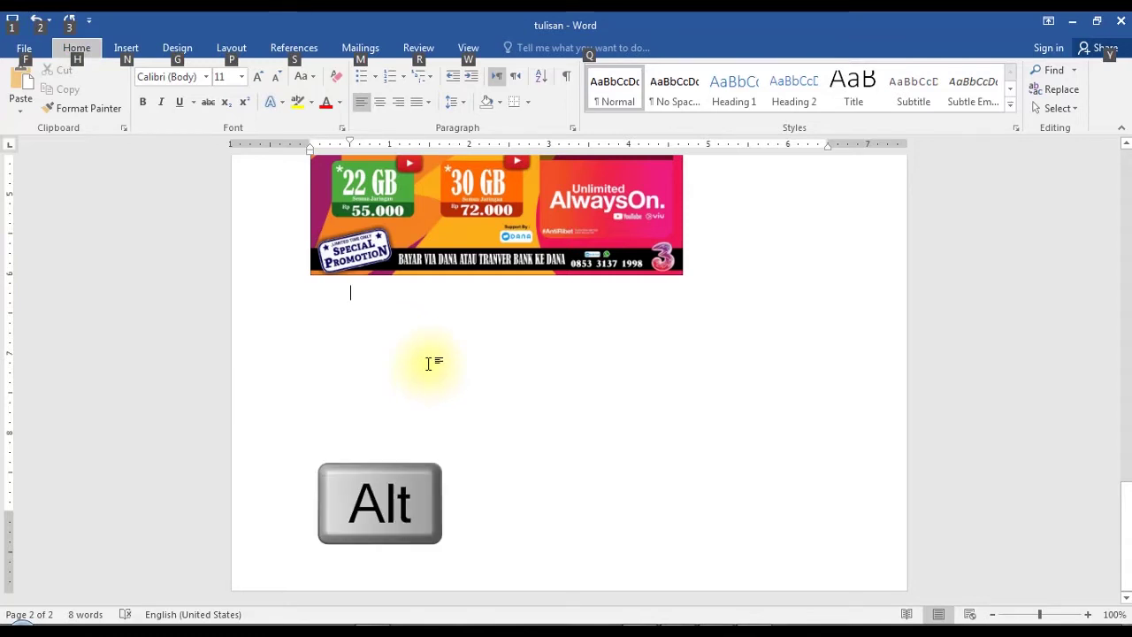
pyautogui.press('n')
pyautogui.press('p')
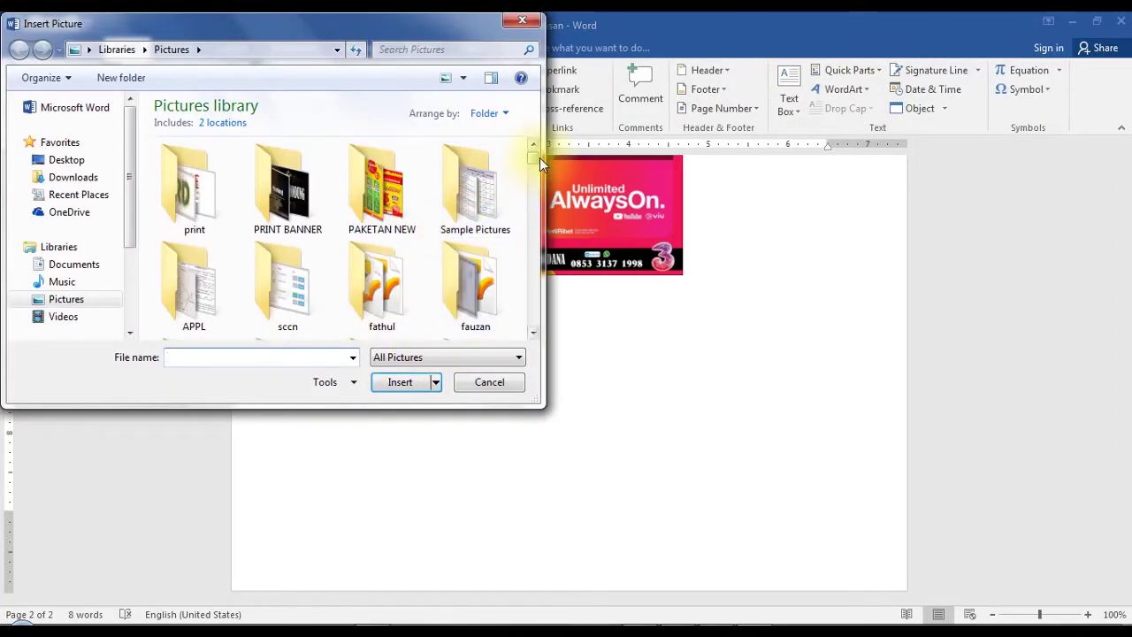
pyautogui.moveTo(533, 158)
pyautogui.mouseDown()
pyautogui.moveTo(533, 170)
pyautogui.moveTo(447, 184)
pyautogui.mouseUp()
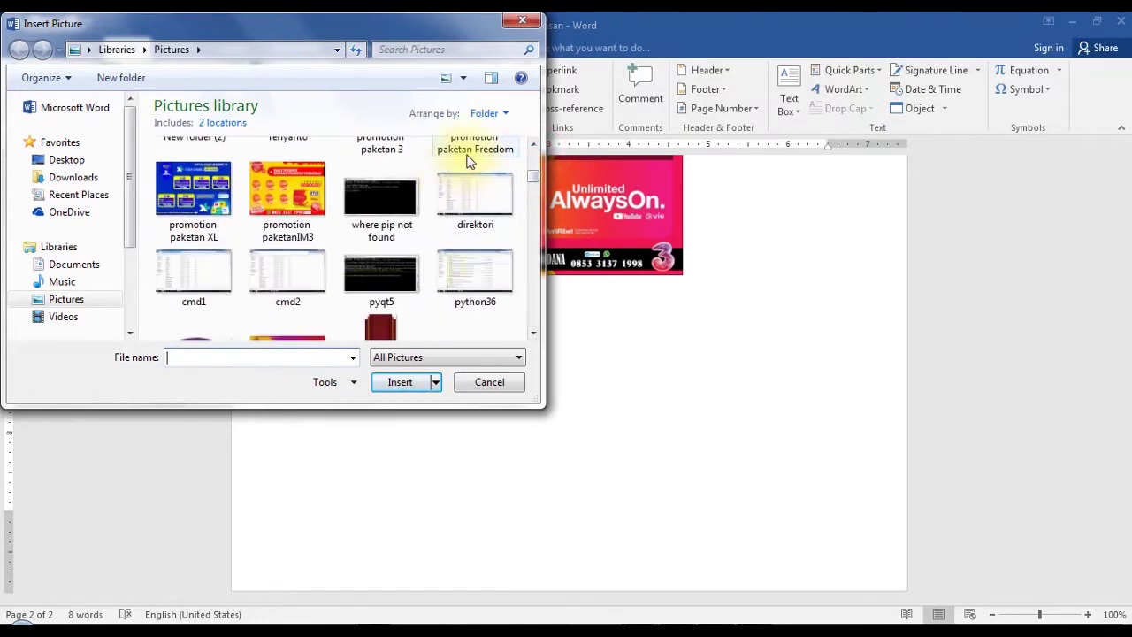
pyautogui.click(468, 149)
pyautogui.click(405, 381)
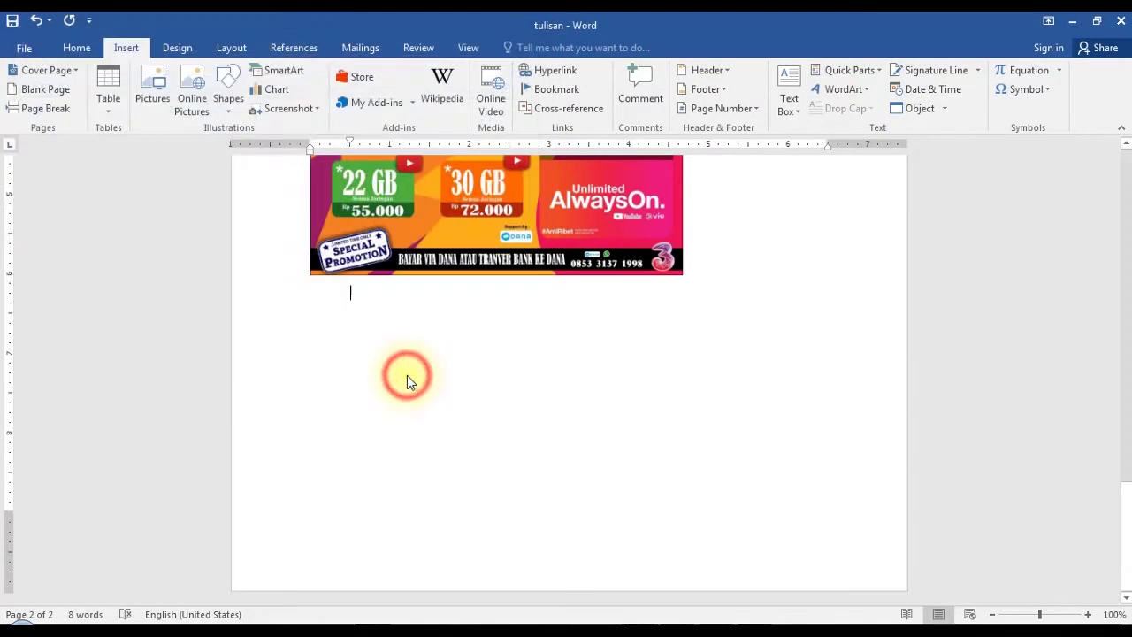
pyautogui.scroll(-10, 642, 376)
# Step: Deselect the Freedom picture and start typing a text line below the poster
pyautogui.click(498, 309)
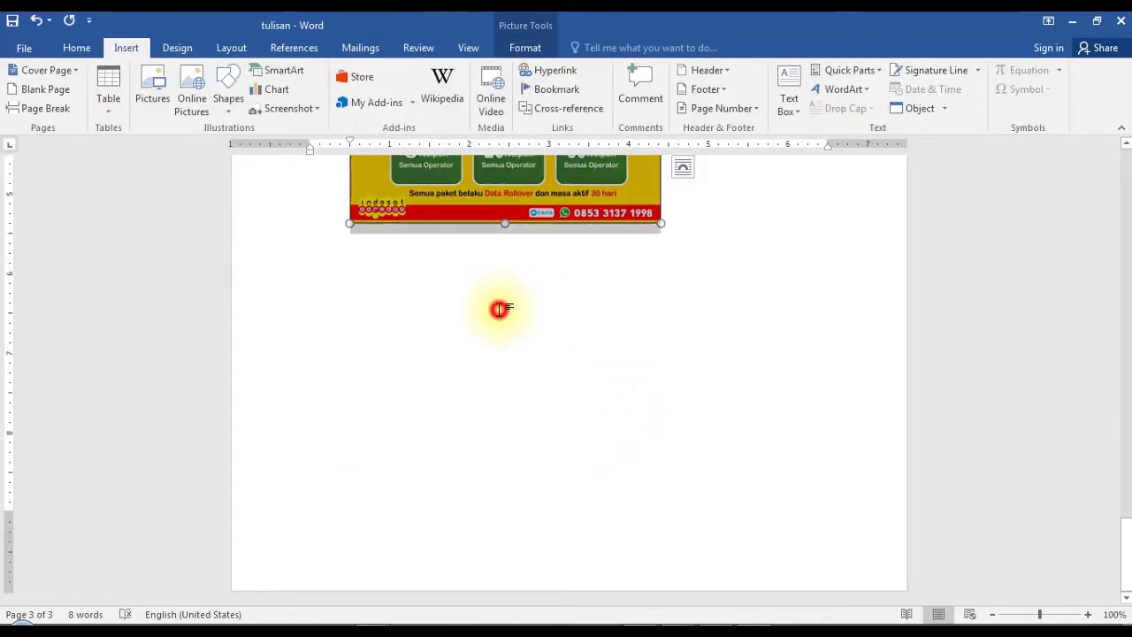
pyautogui.click(707, 214)
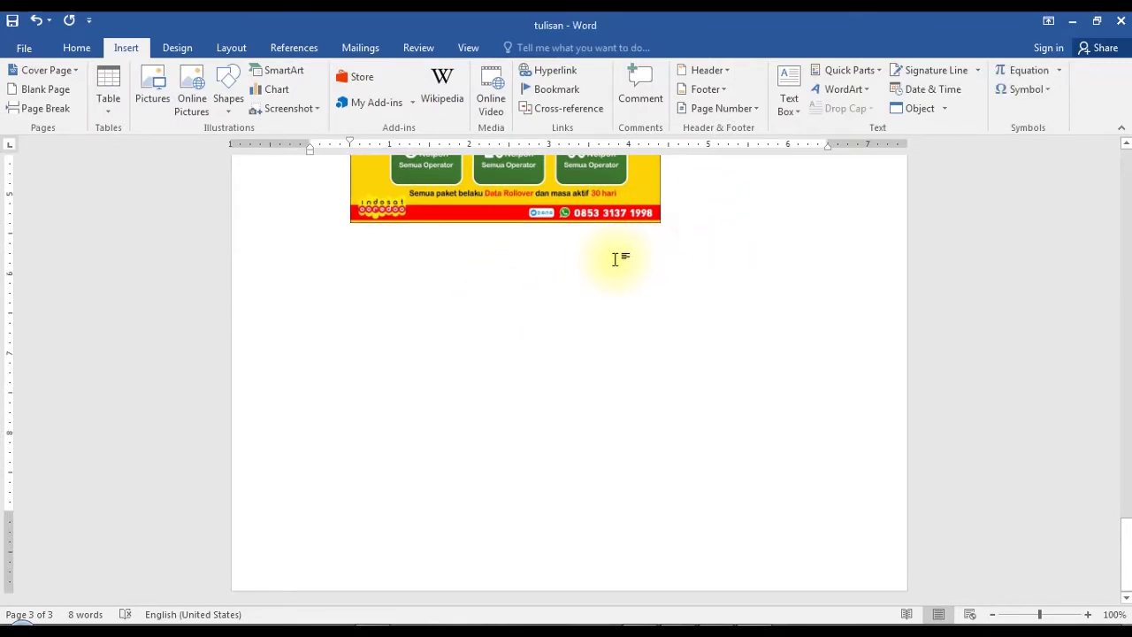
pyautogui.scroll(5, 592, 330)
pyautogui.scroll(3, 591, 326)
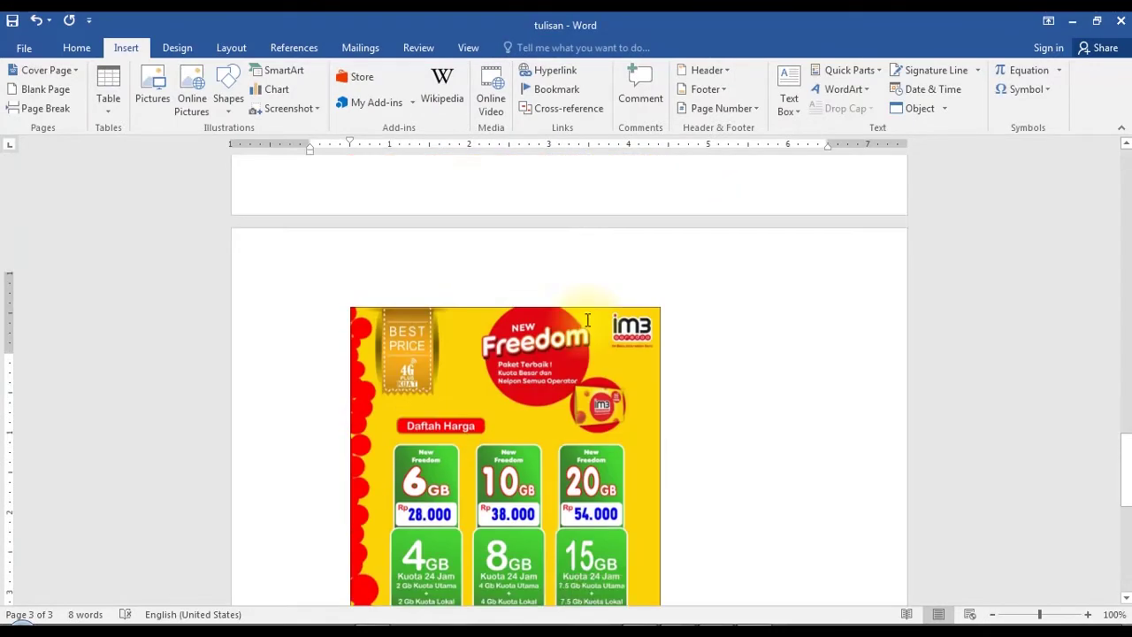
pyautogui.scroll(3, 587, 318)
pyautogui.scroll(-5, 587, 320)
pyautogui.scroll(-4, 592, 292)
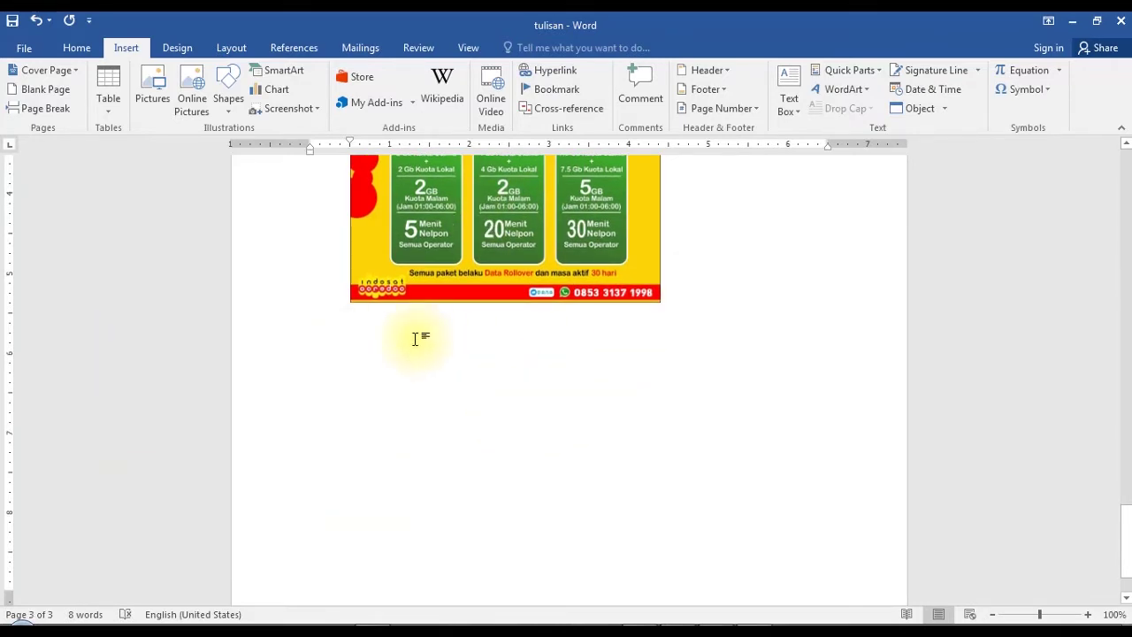
pyautogui.write('re')
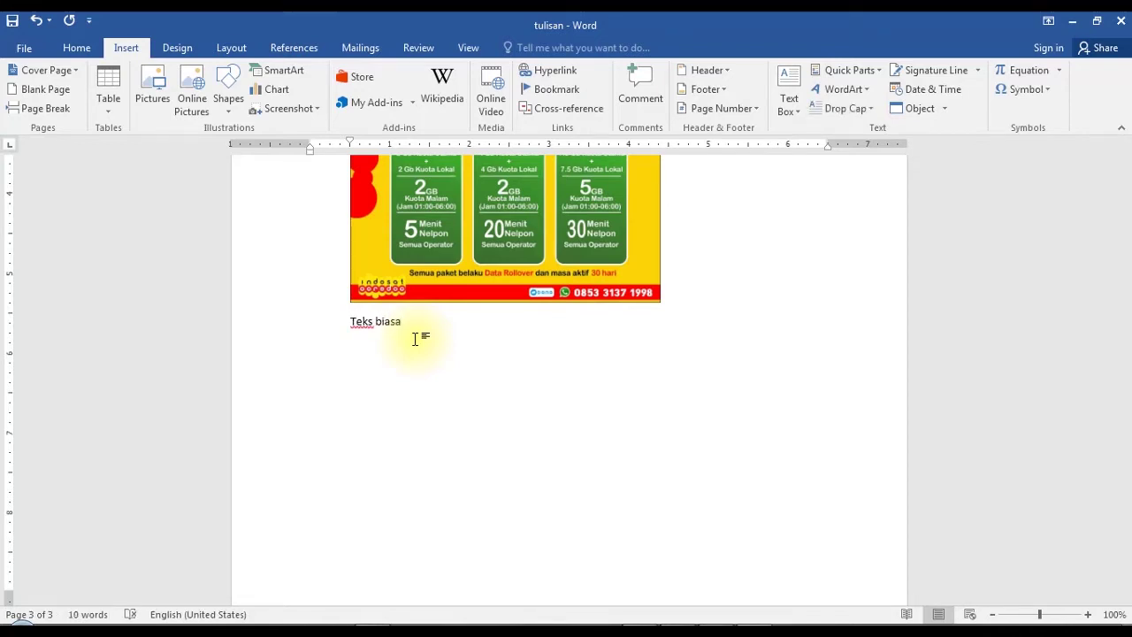
# Step: End the 'Teks biasa' line and add a new empty line below it
pyautogui.press('Return')
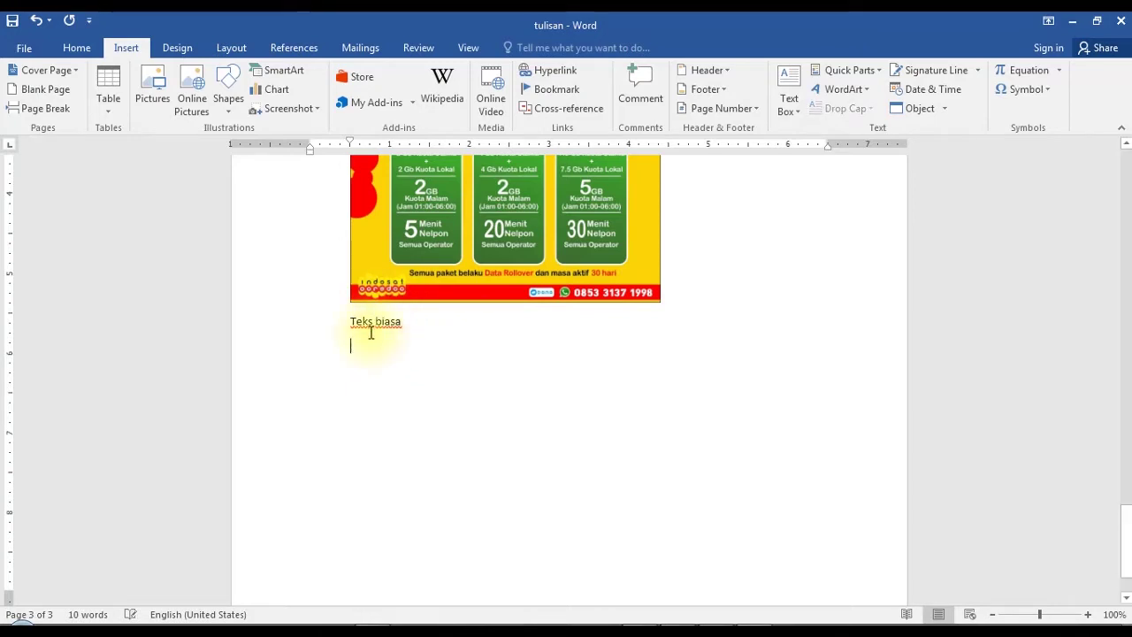
pyautogui.scroll(-2, 373, 330)
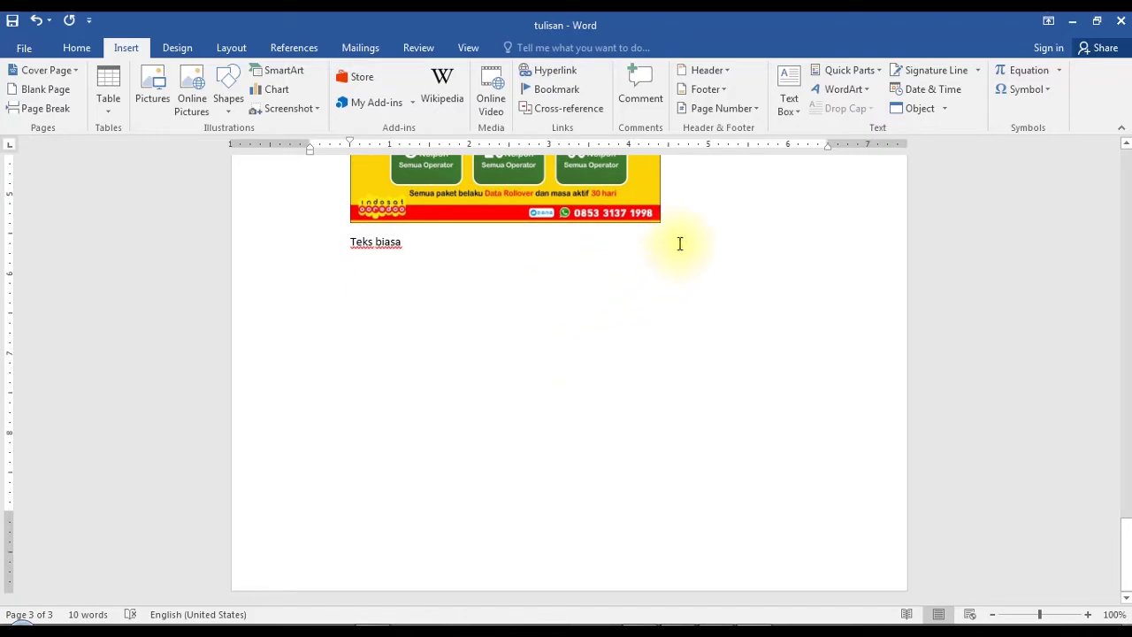
pyautogui.click(855, 91)
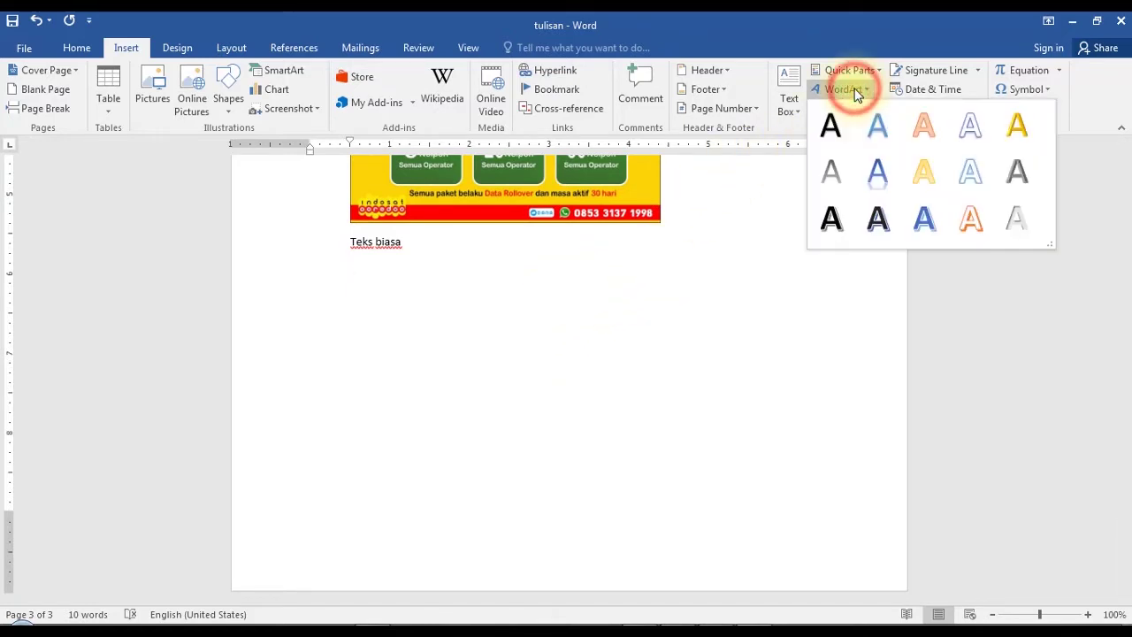
# Step: Insert a WordArt box and replace its placeholder with RELATIF MULTIMEDIA
pyautogui.click(887, 183)
pyautogui.click(571, 298)
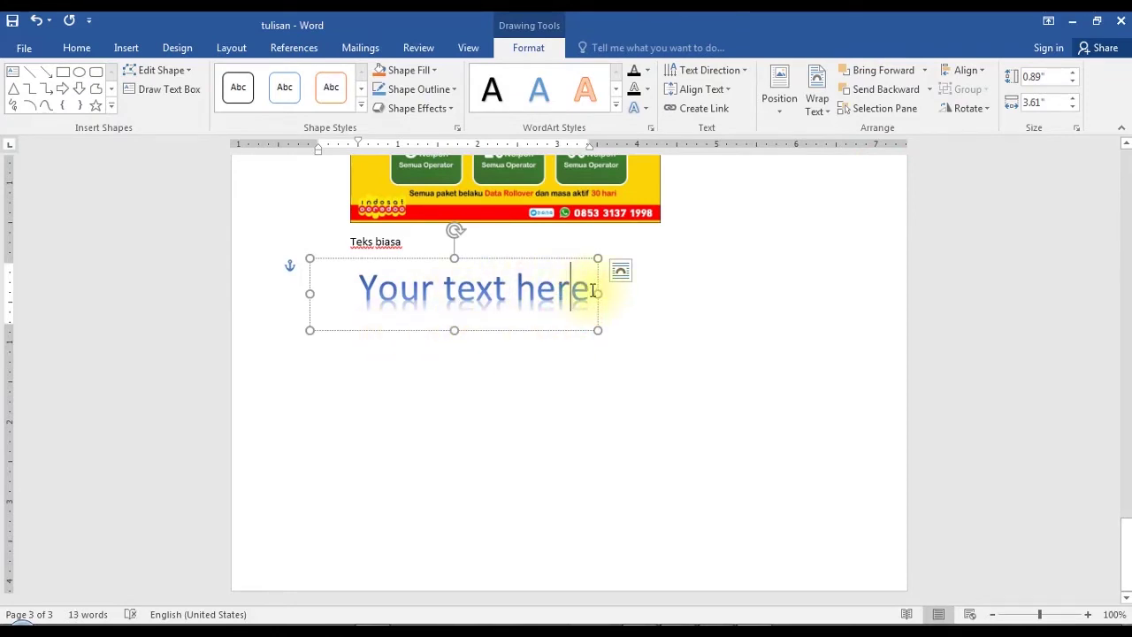
pyautogui.moveTo(590, 290); pyautogui.dragTo(328, 303)
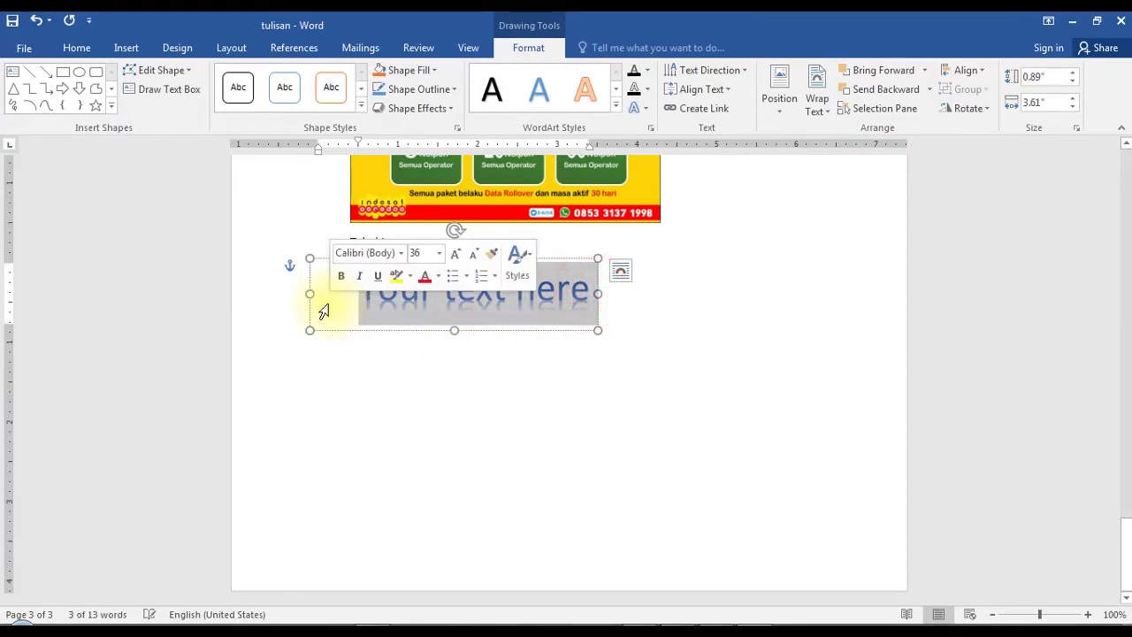
pyautogui.press('capslock')
pyautogui.write('RE')
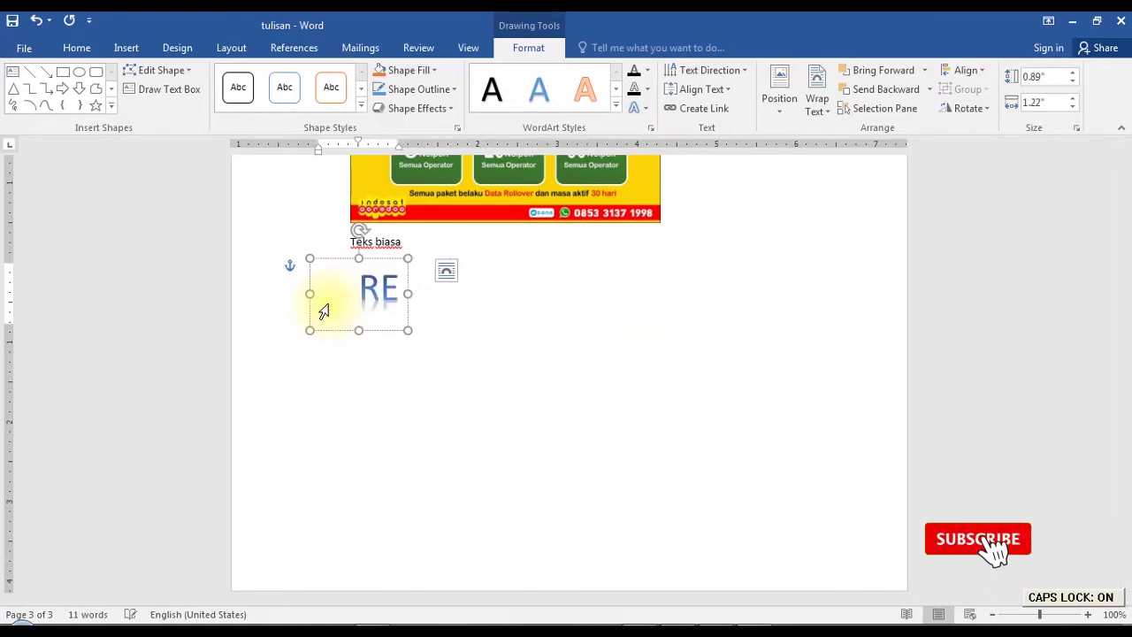
pyautogui.write('LATIF MU')
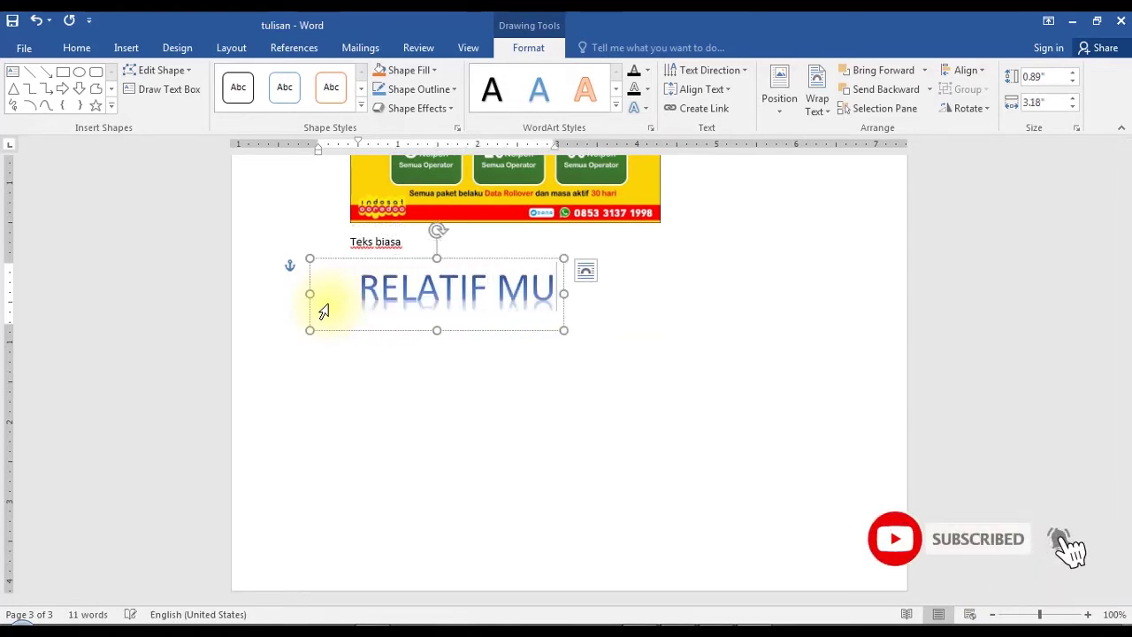
pyautogui.write('LTIMED')
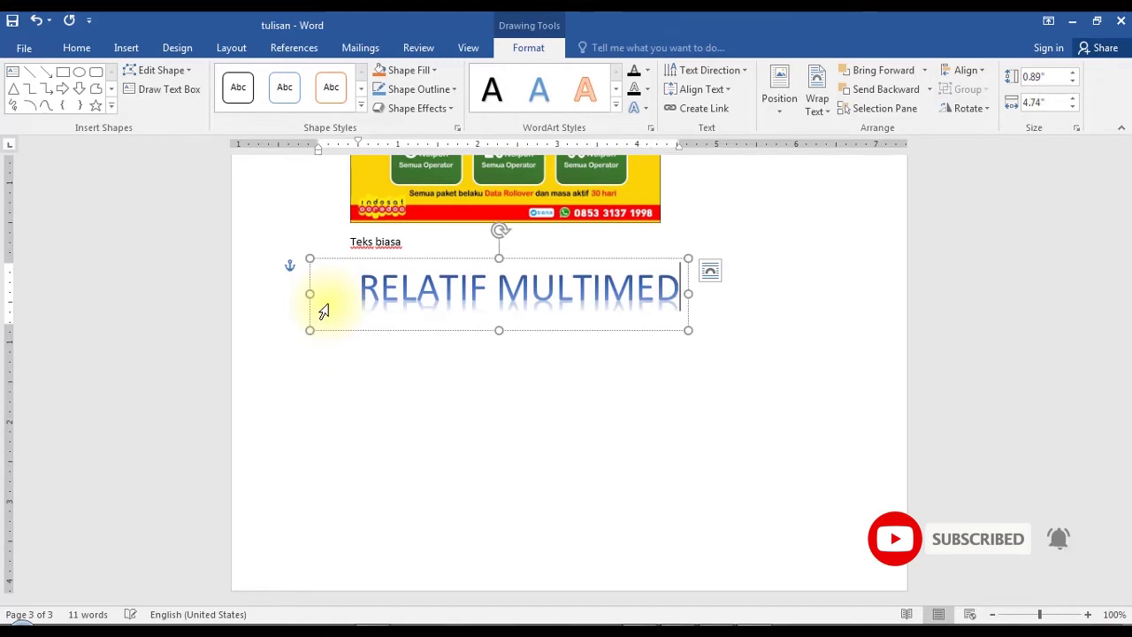
pyautogui.write('IA')
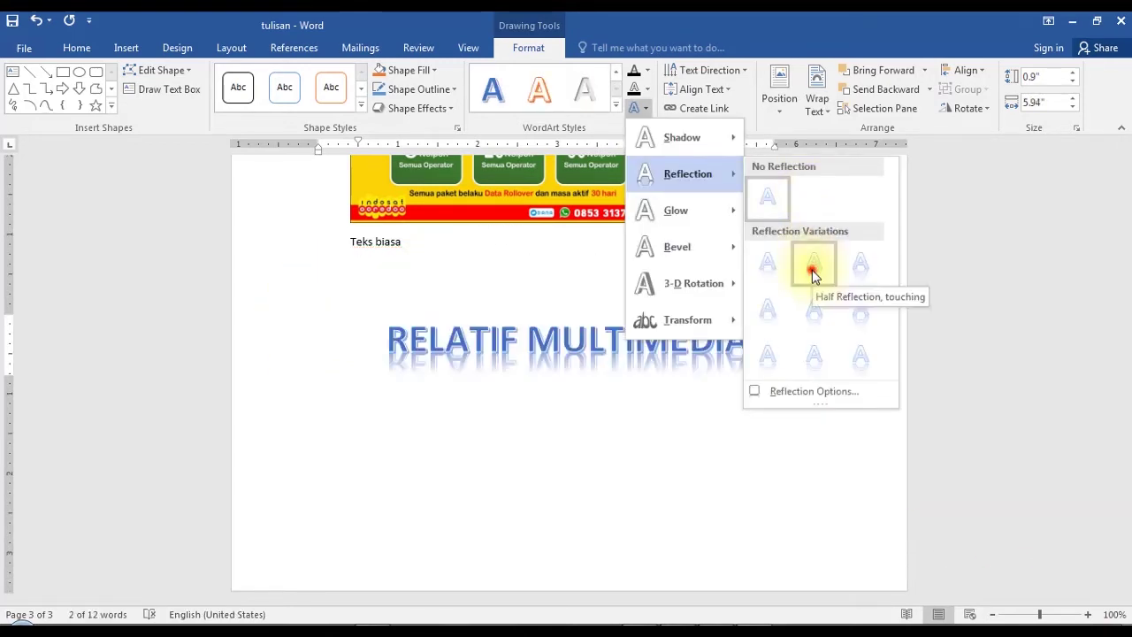
# Step: Give the RELATIF MULTIMEDIA WordArt a Half Reflection, touching effect
pyautogui.click(812, 269)
pyautogui.click(700, 298)
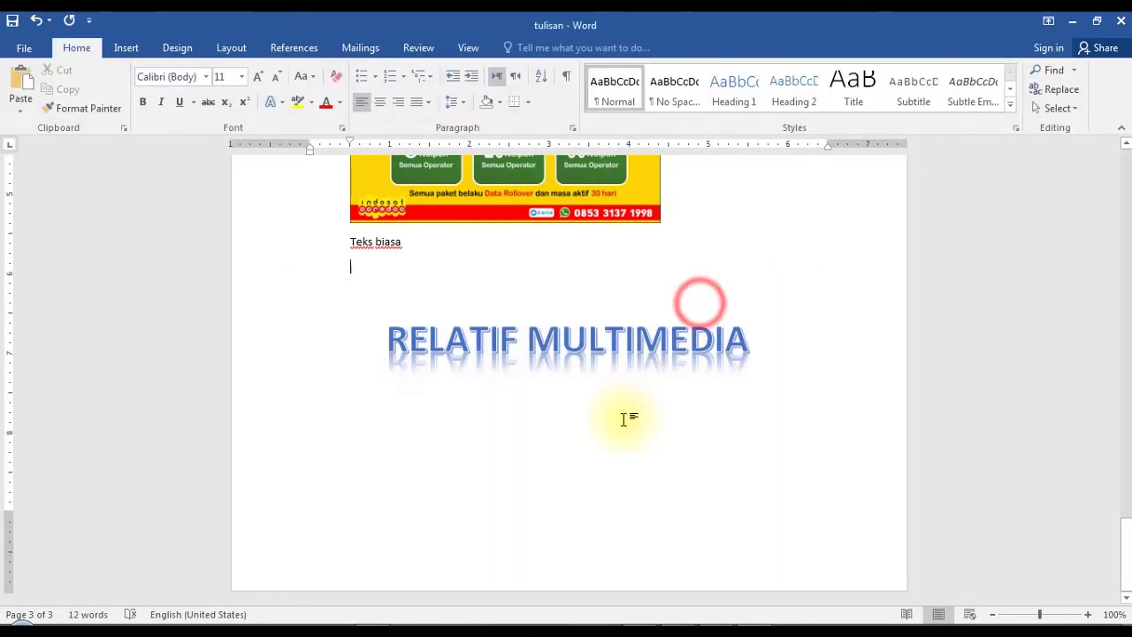
pyautogui.click(619, 408)
pyautogui.click(558, 448)
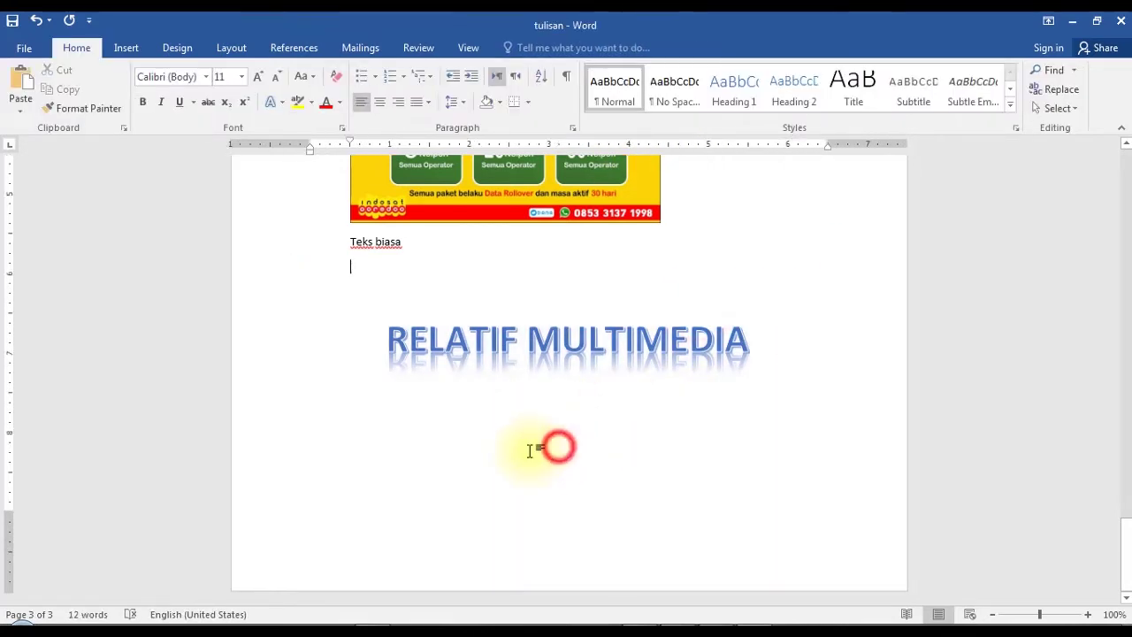
pyautogui.click(123, 48)
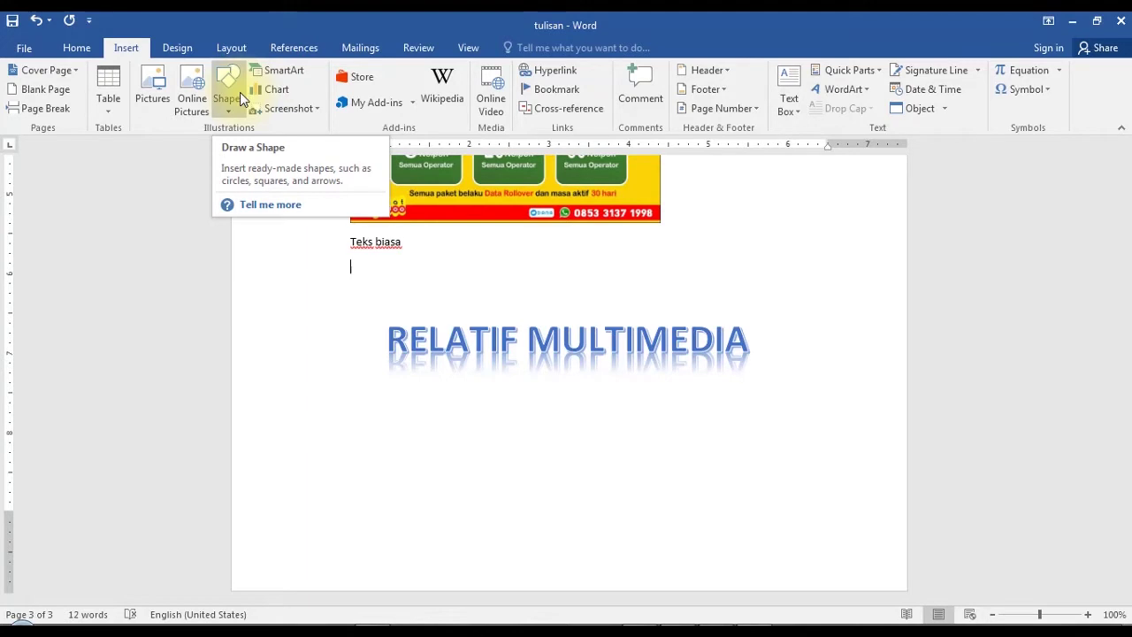
# Step: Draw a ribbon banner shape below the WordArt, then show the List SmartArt layouts
pyautogui.click(240, 92)
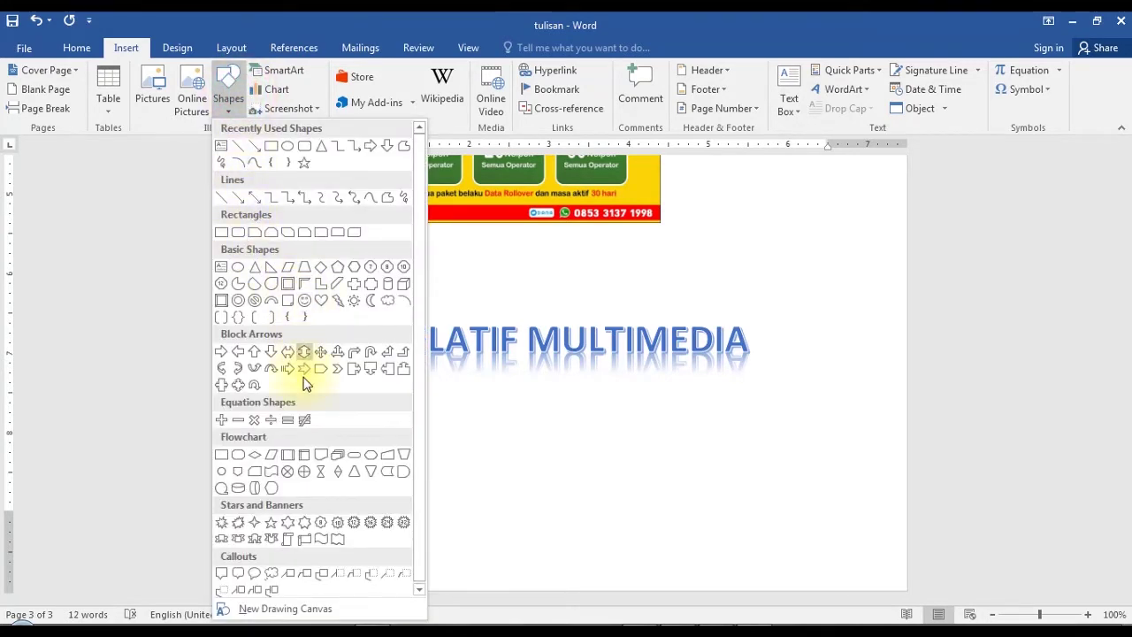
pyautogui.click(274, 535)
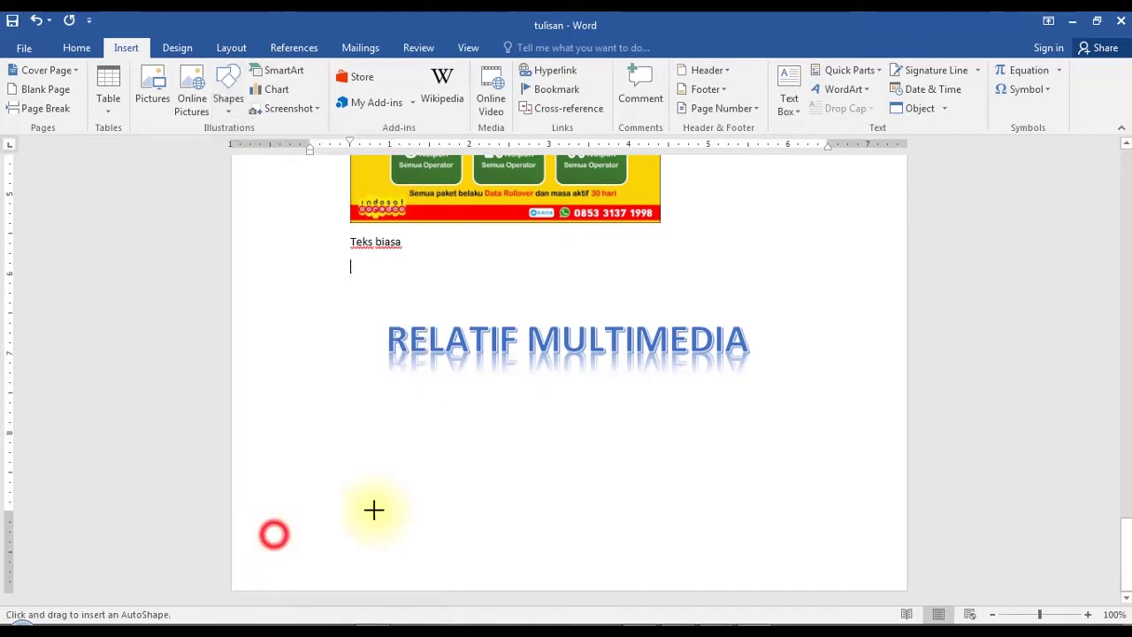
pyautogui.moveTo(376, 422); pyautogui.dragTo(805, 521)
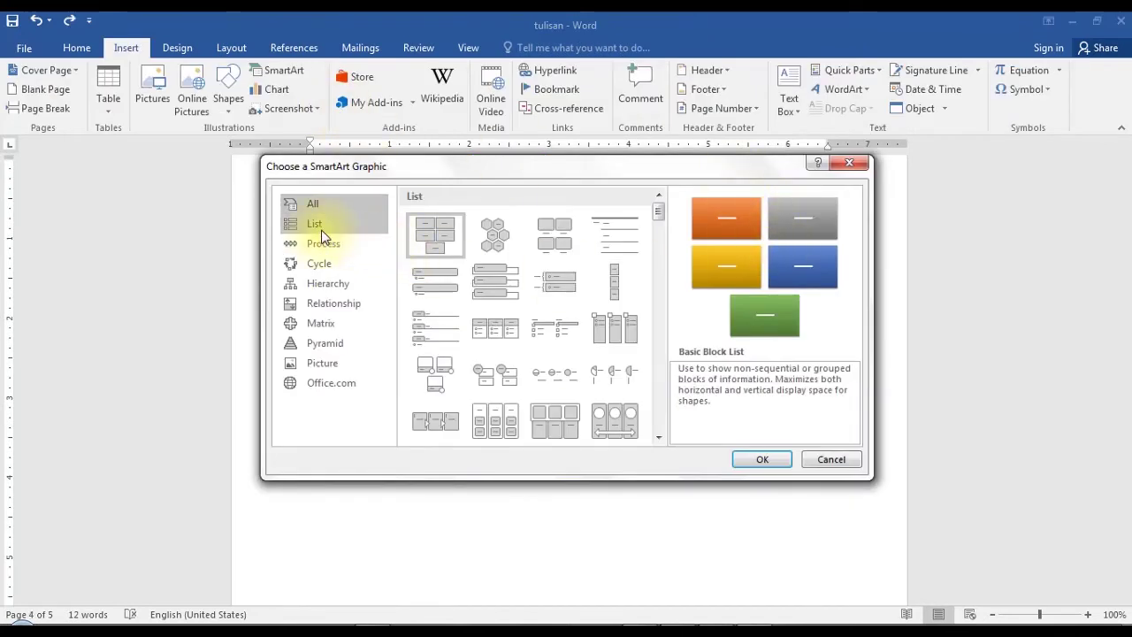
pyautogui.click(315, 224)
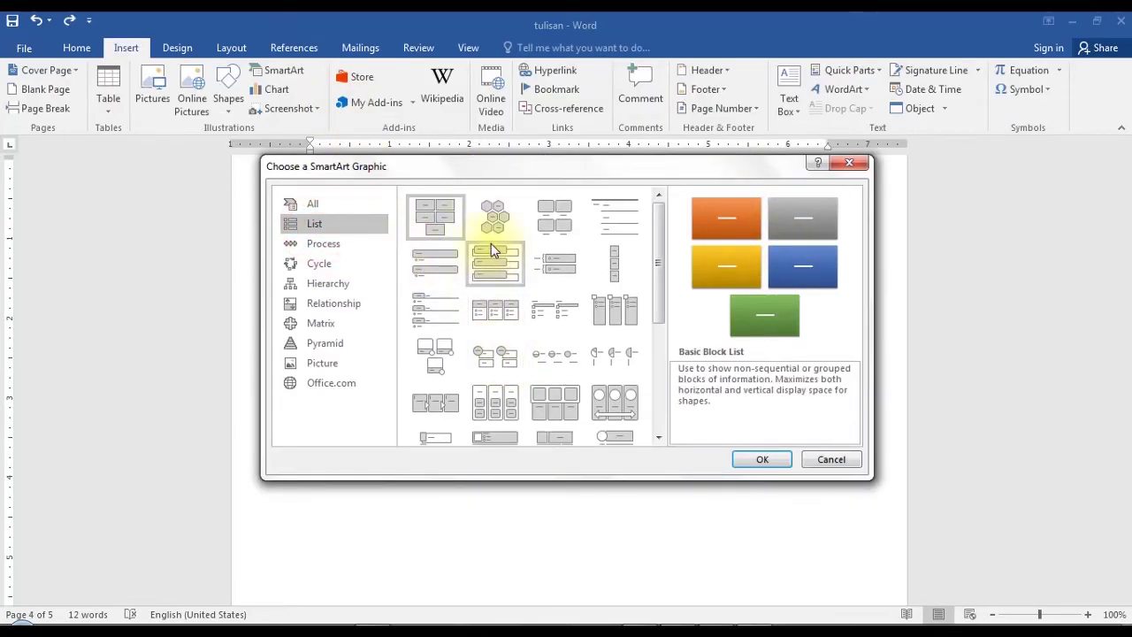
# Step: Add a Vertical Box List SmartArt and a column chart, then start a Screen Clipping
pyautogui.click(492, 261)
pyautogui.click(768, 460)
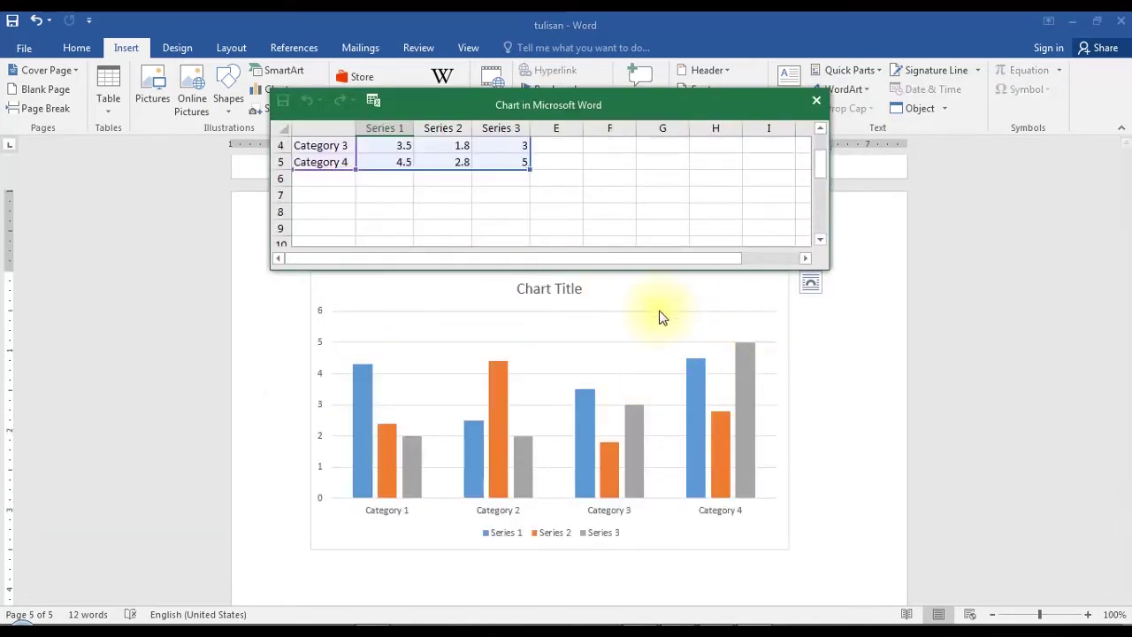
pyautogui.click(817, 102)
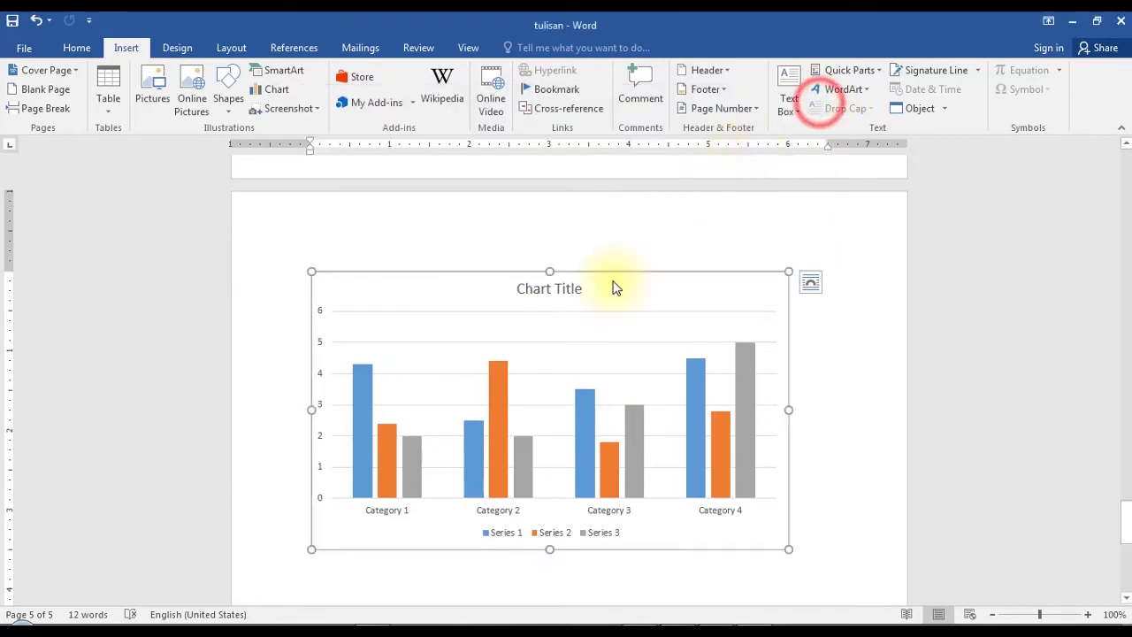
pyautogui.click(283, 108)
pyautogui.click(291, 235)
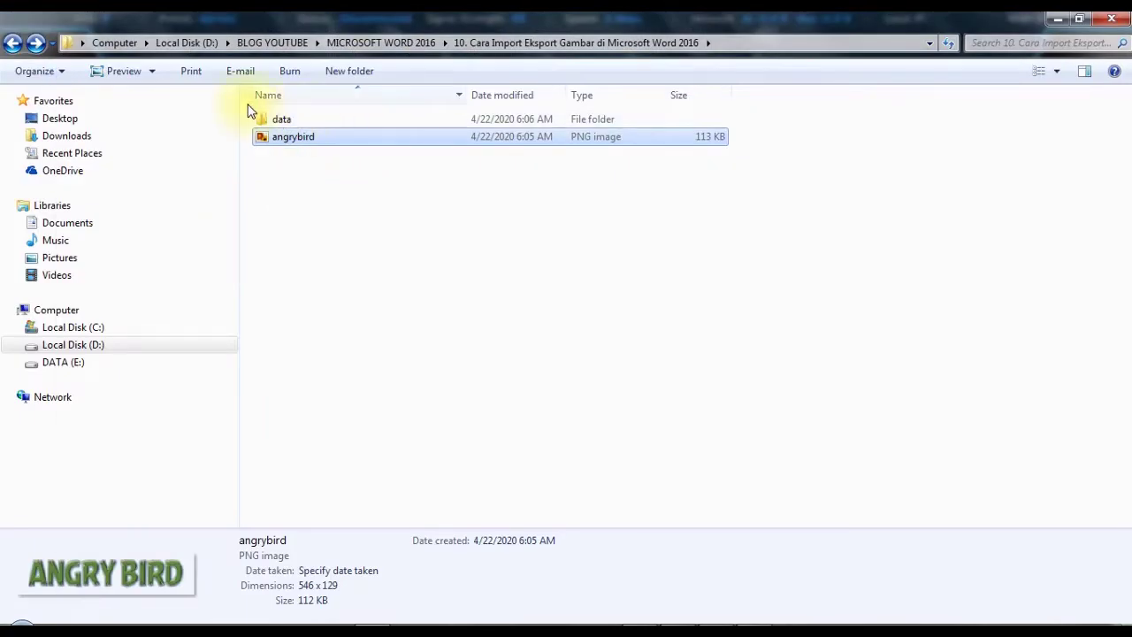
# Step: Insert a screen clipping of the angrybird folder listing below the column chart
pyautogui.moveTo(248, 107); pyautogui.dragTo(823, 350)
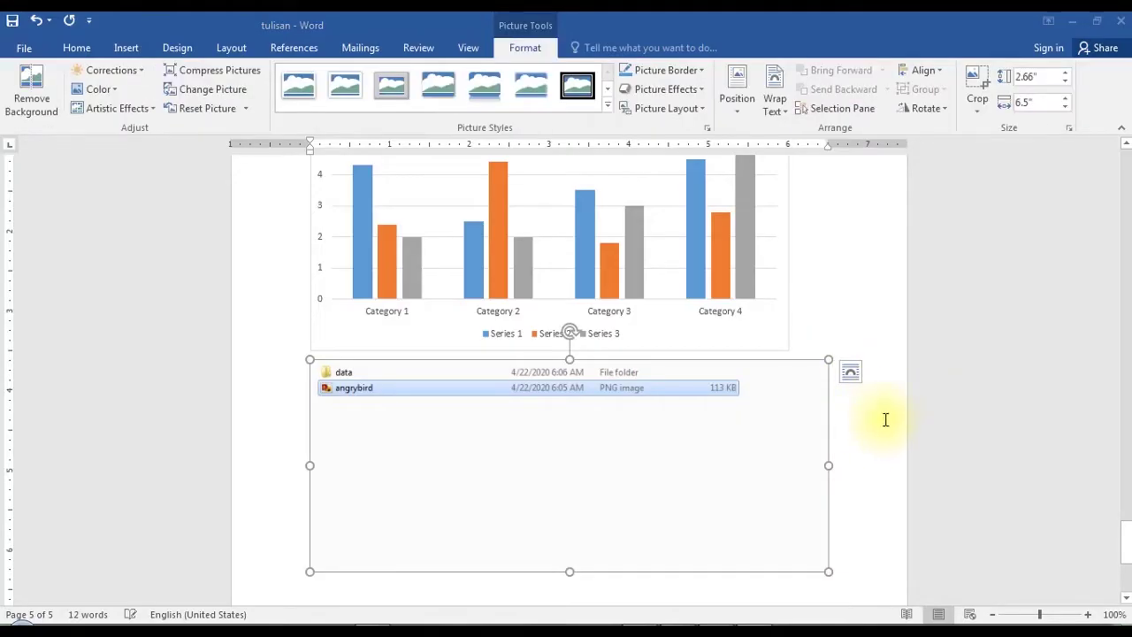
pyautogui.click(834, 445)
pyautogui.scroll(-3, 748, 429)
pyautogui.scroll(-3, 738, 402)
pyautogui.scroll(5, 733, 399)
pyautogui.scroll(4, 729, 381)
pyautogui.scroll(-3, 730, 389)
# Step: Select the screenshot and the chart, then the RELATIF MULTIMEDIA WordArt box on page 3
pyautogui.click(691, 370)
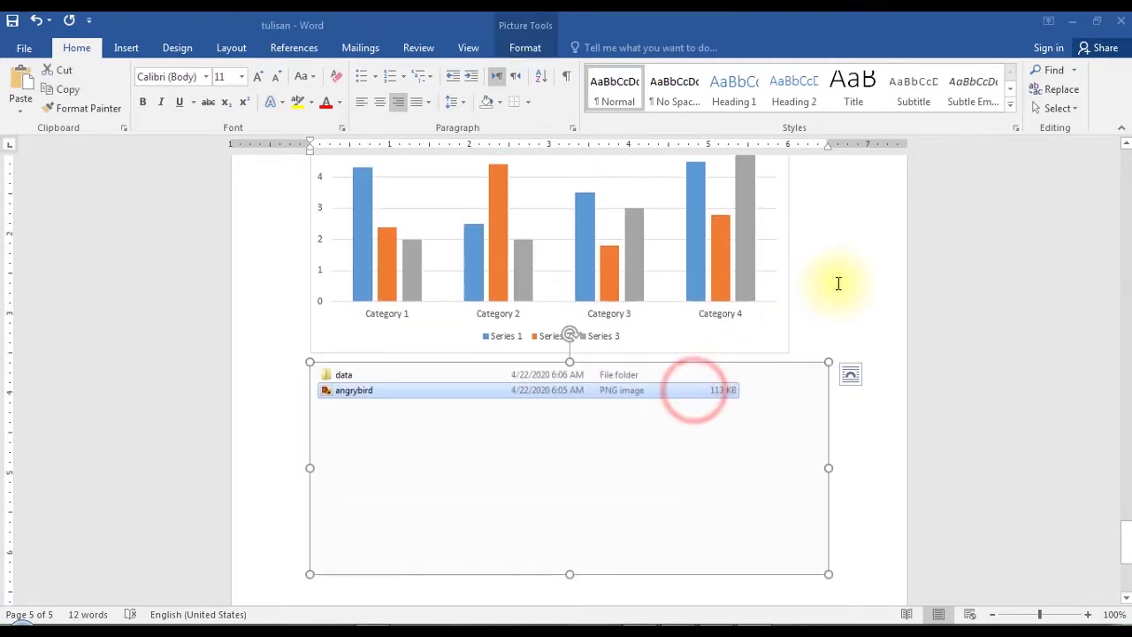
pyautogui.click(513, 292)
pyautogui.scroll(-5, 509, 380)
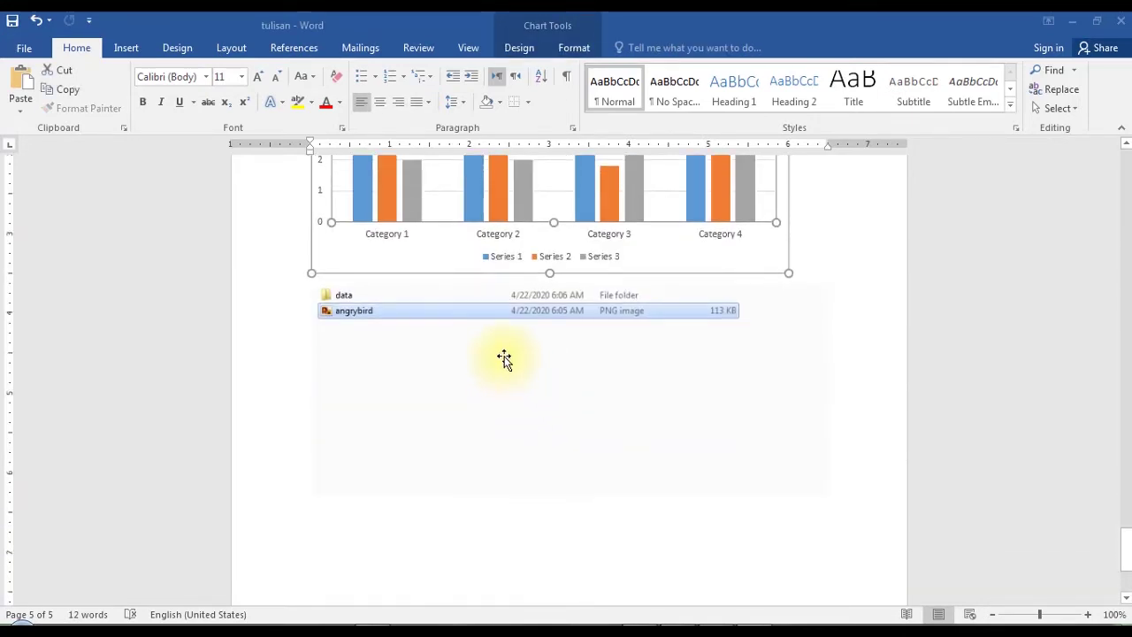
pyautogui.click(502, 361)
pyautogui.scroll(5, 509, 372)
pyautogui.scroll(5, 505, 374)
pyautogui.scroll(5, 371, 458)
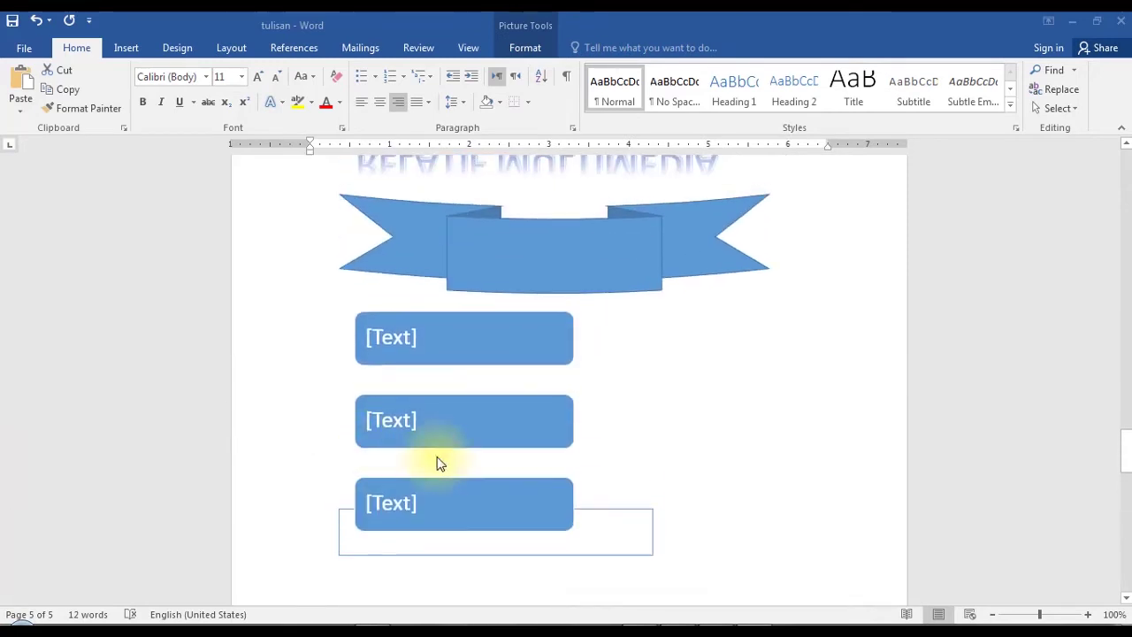
pyautogui.scroll(4, 372, 458)
pyautogui.click(496, 331)
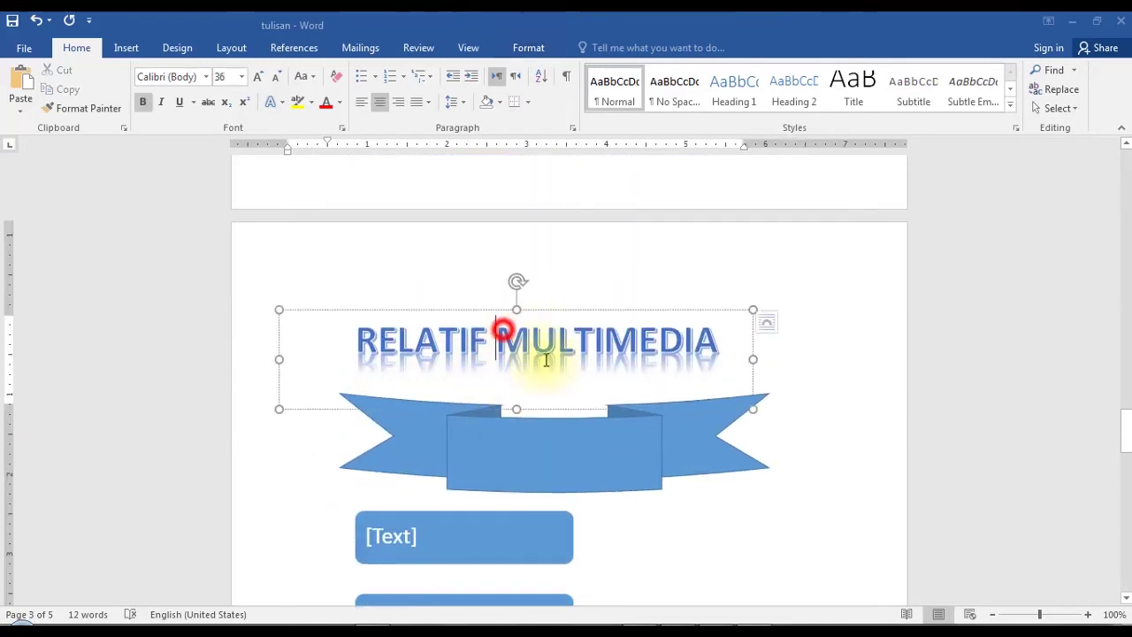
# Step: Copy the whole RELATIF MULTIMEDIA WordArt box and click into the blank page after the chart
pyautogui.click(533, 306)
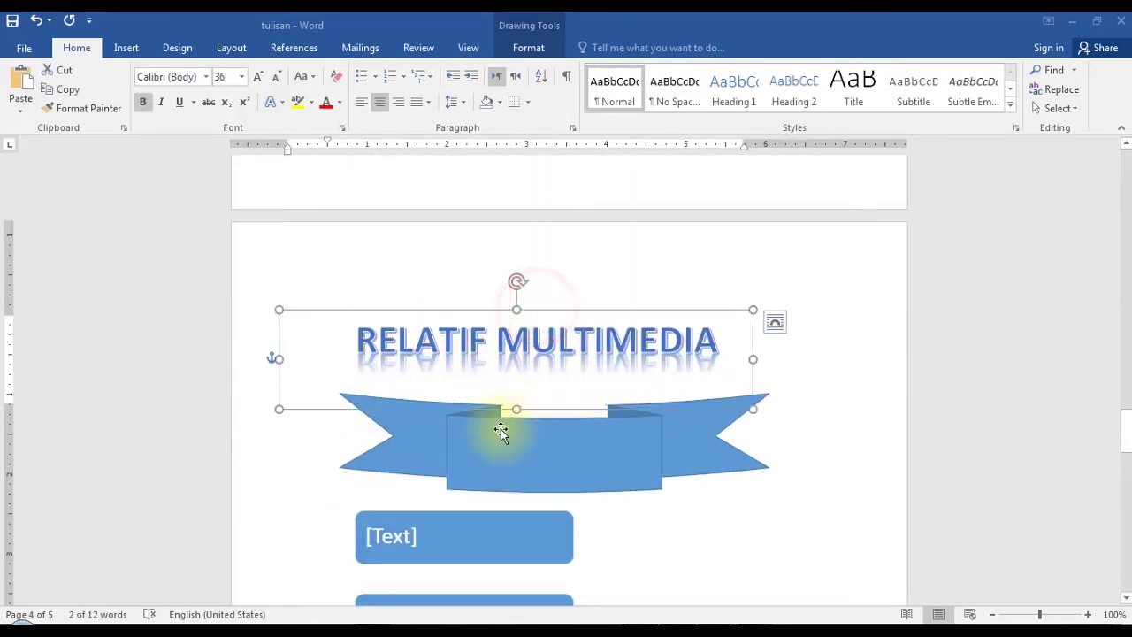
pyautogui.rightClick(579, 356)
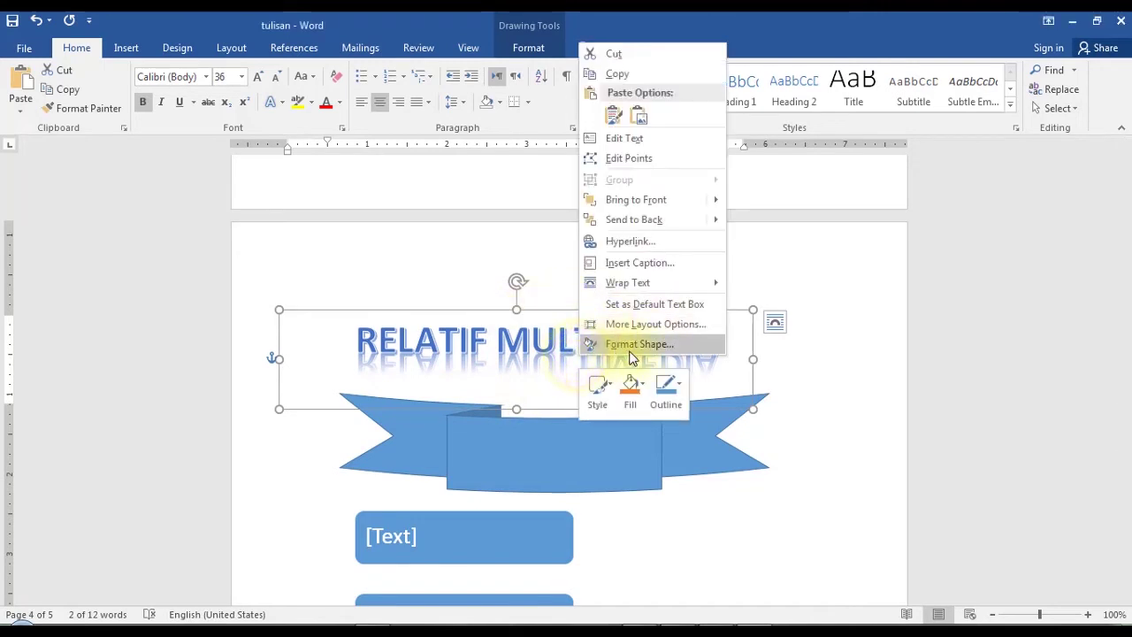
pyautogui.click(623, 76)
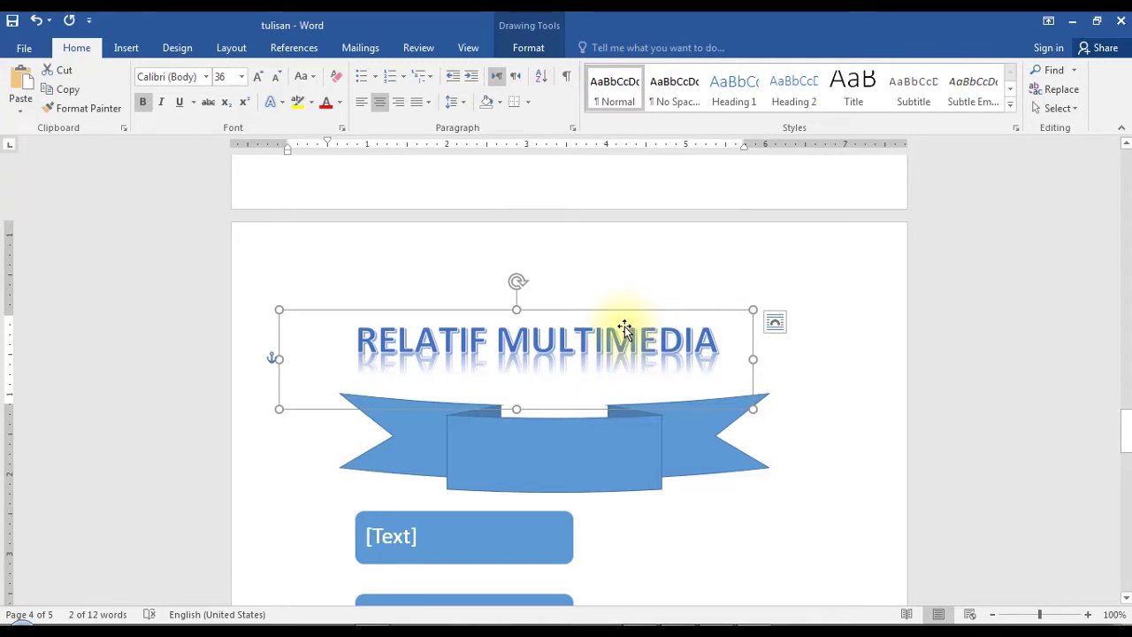
pyautogui.rightClick(641, 310)
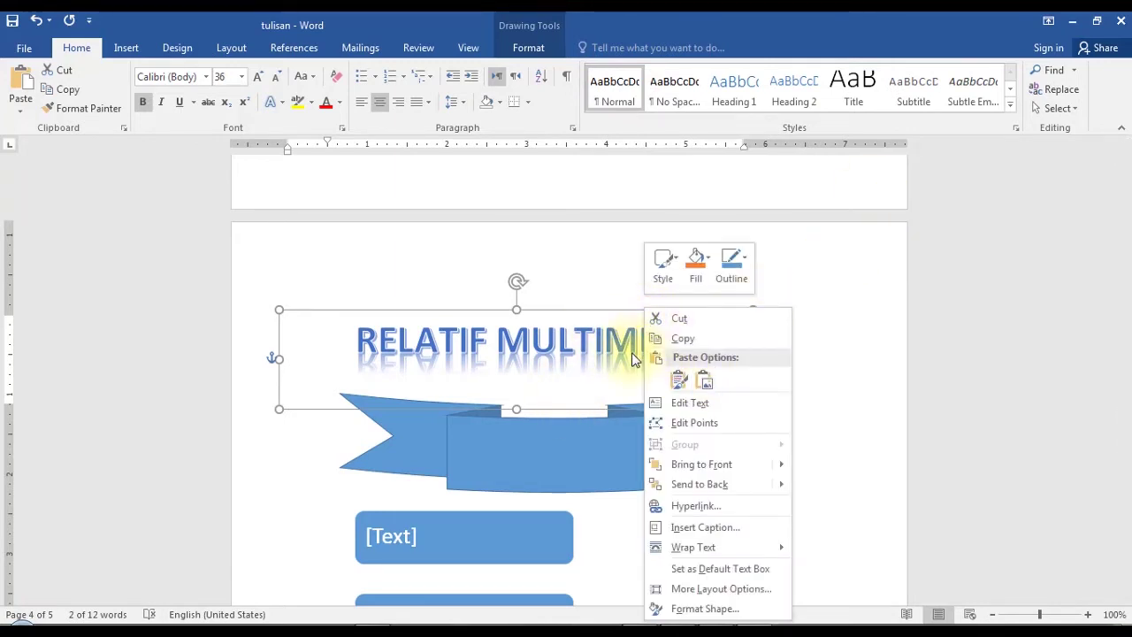
pyautogui.click(542, 431)
pyautogui.scroll(-5, 487, 432)
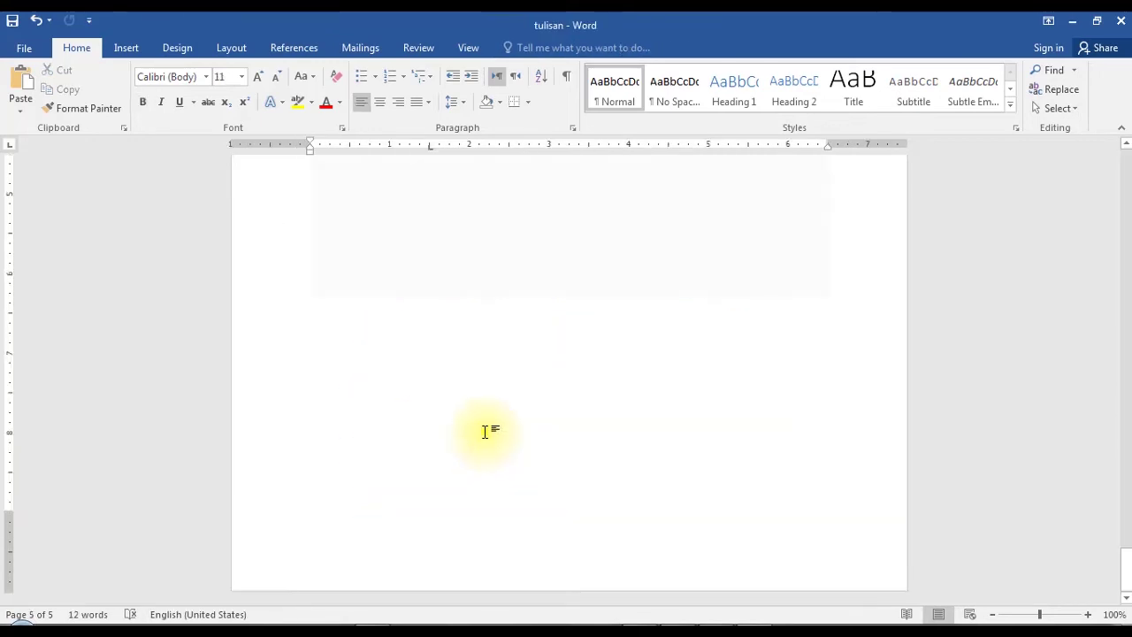
# Step: Paste two picture copies of the reflected RELATIF MULTIMEDIA WordArt, stacked on page 6
pyautogui.rightClick(478, 454)
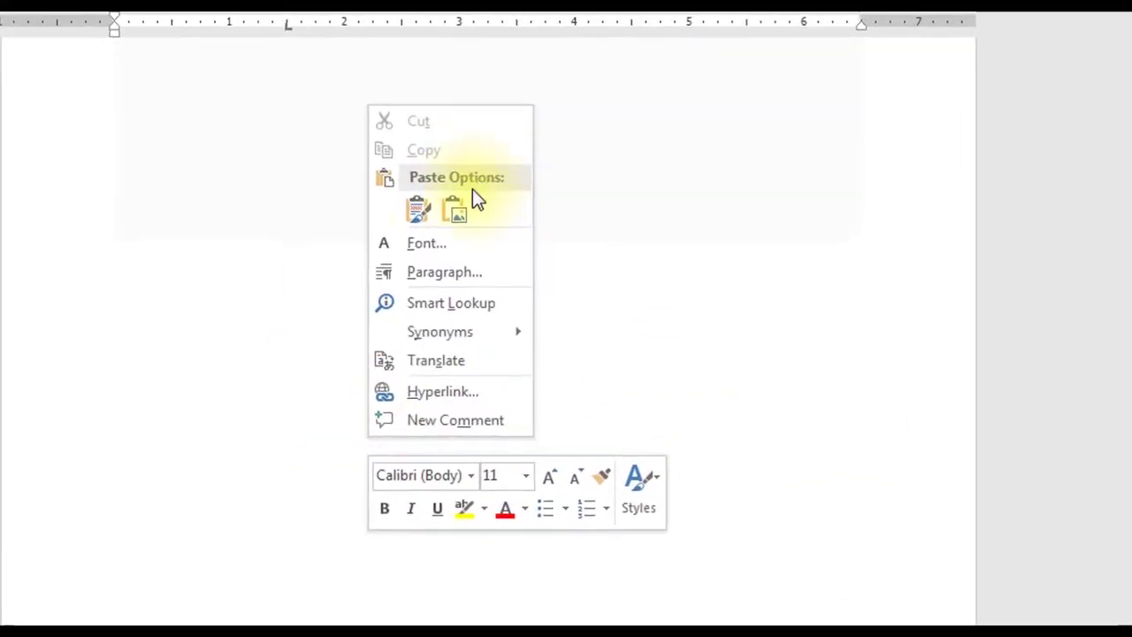
pyautogui.click(459, 214)
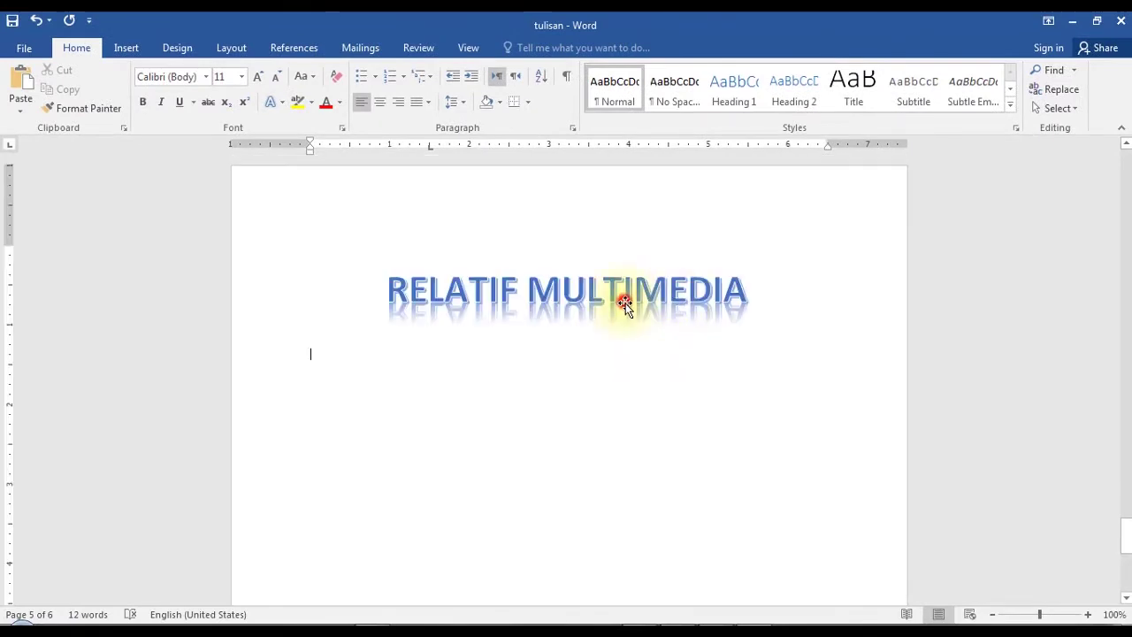
pyautogui.click(624, 301)
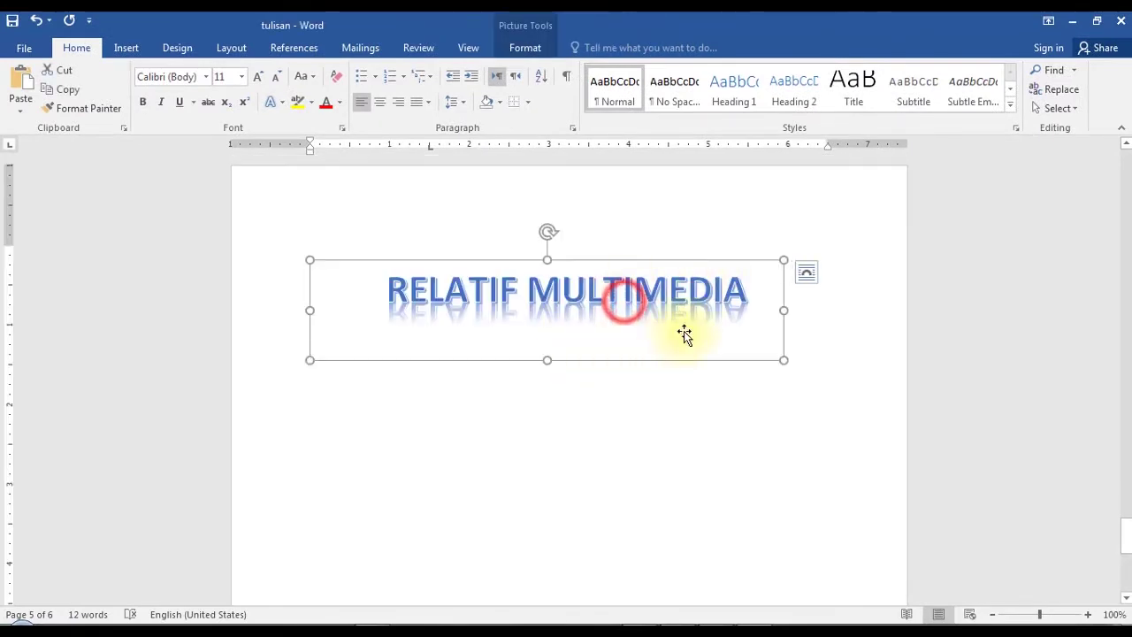
pyautogui.rightClick(632, 305)
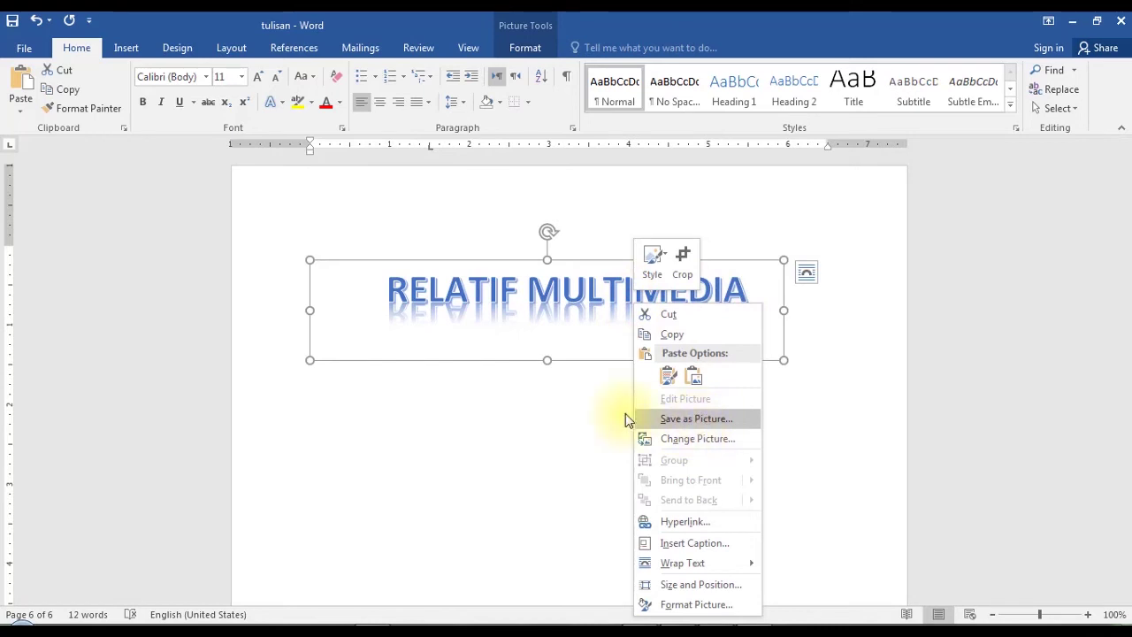
pyautogui.click(695, 378)
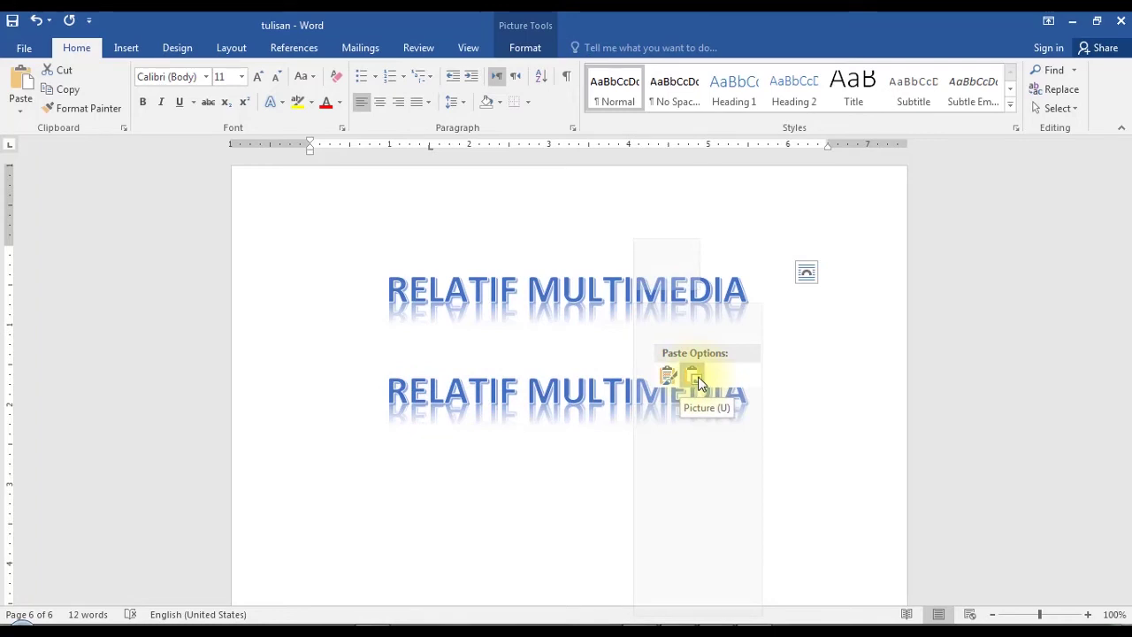
# Step: Save the RELATIF MULTIMEDIA picture as a JPEG image named RM
pyautogui.rightClick(664, 390)
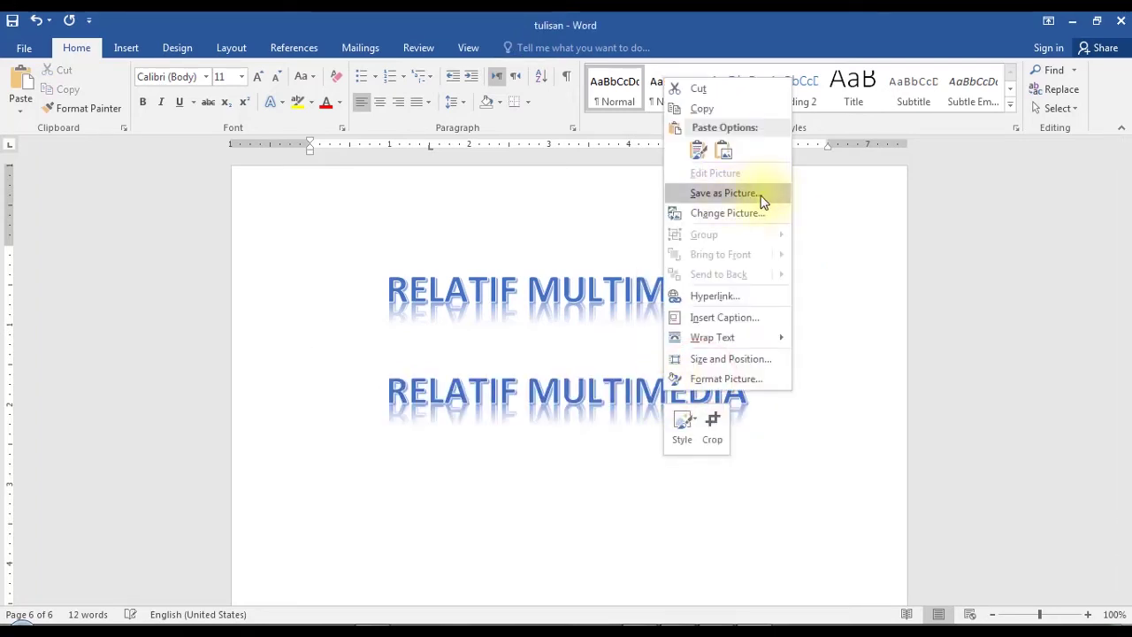
pyautogui.click(761, 195)
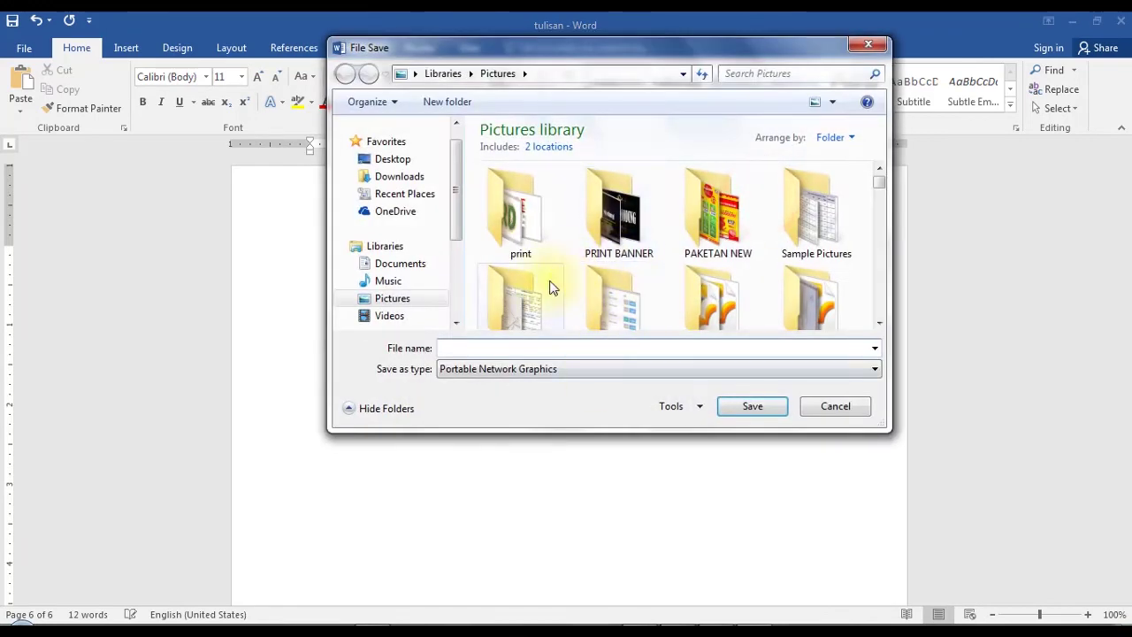
pyautogui.write('RM')
pyautogui.click(581, 367)
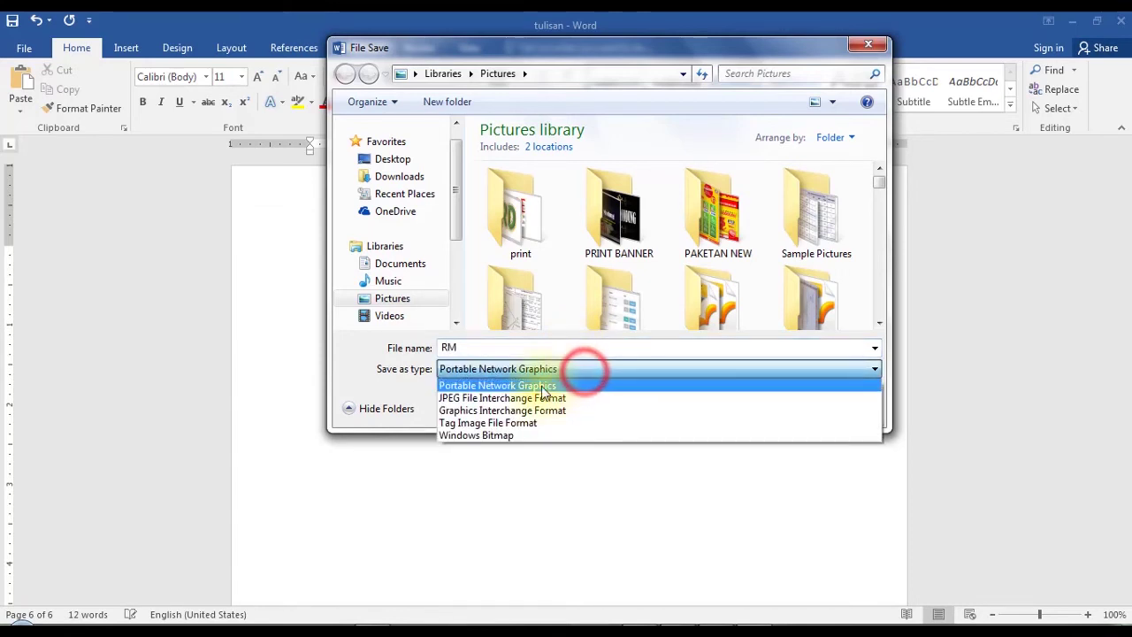
pyautogui.click(544, 386)
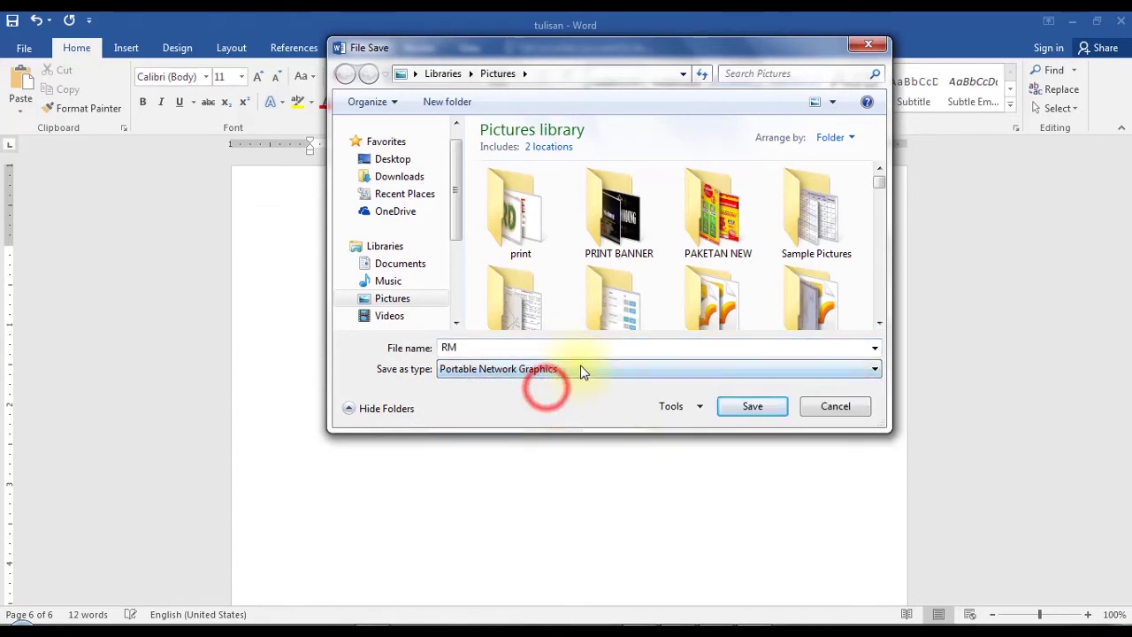
pyautogui.click(690, 375)
pyautogui.click(662, 397)
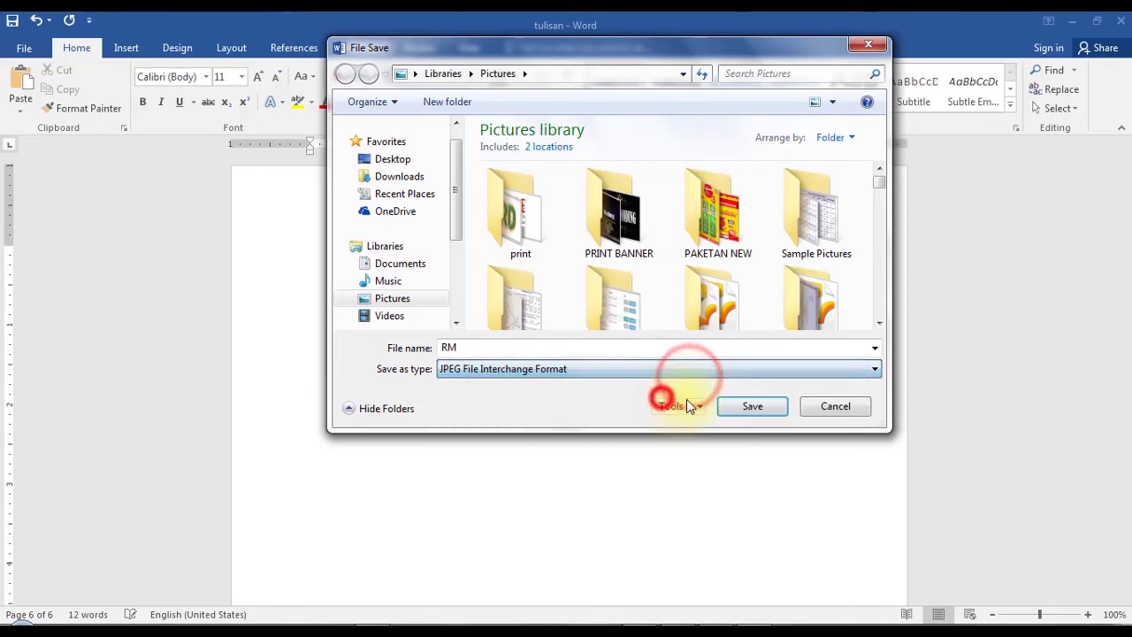
pyautogui.click(745, 408)
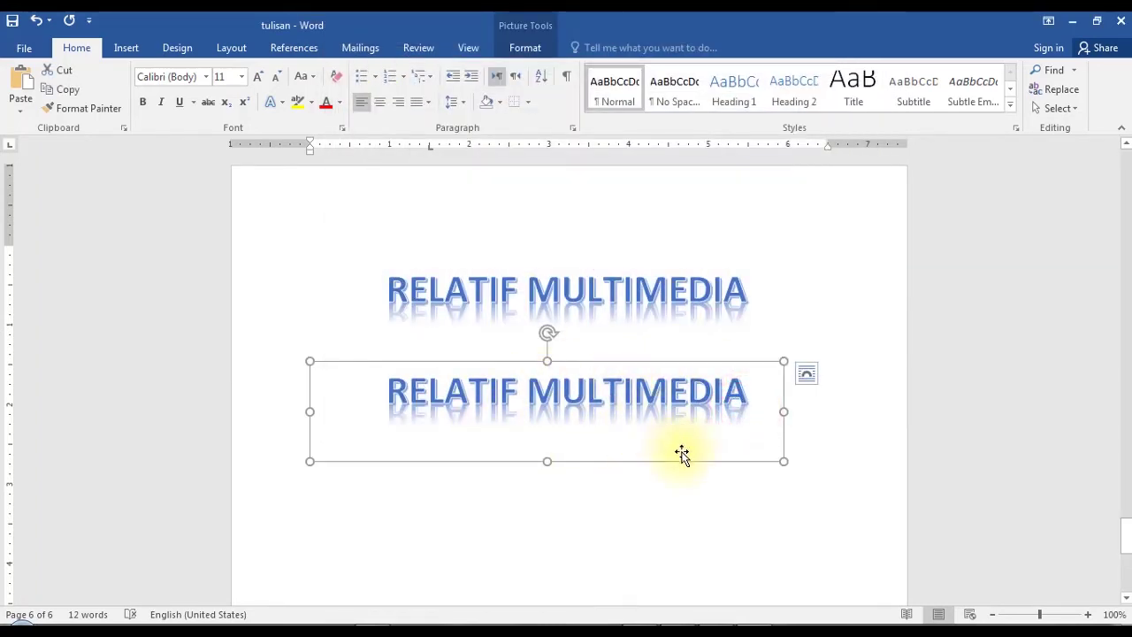
# Step: Copy the blue banner shape on page 3
pyautogui.scroll(10, 619, 433)
pyautogui.scroll(5, 598, 409)
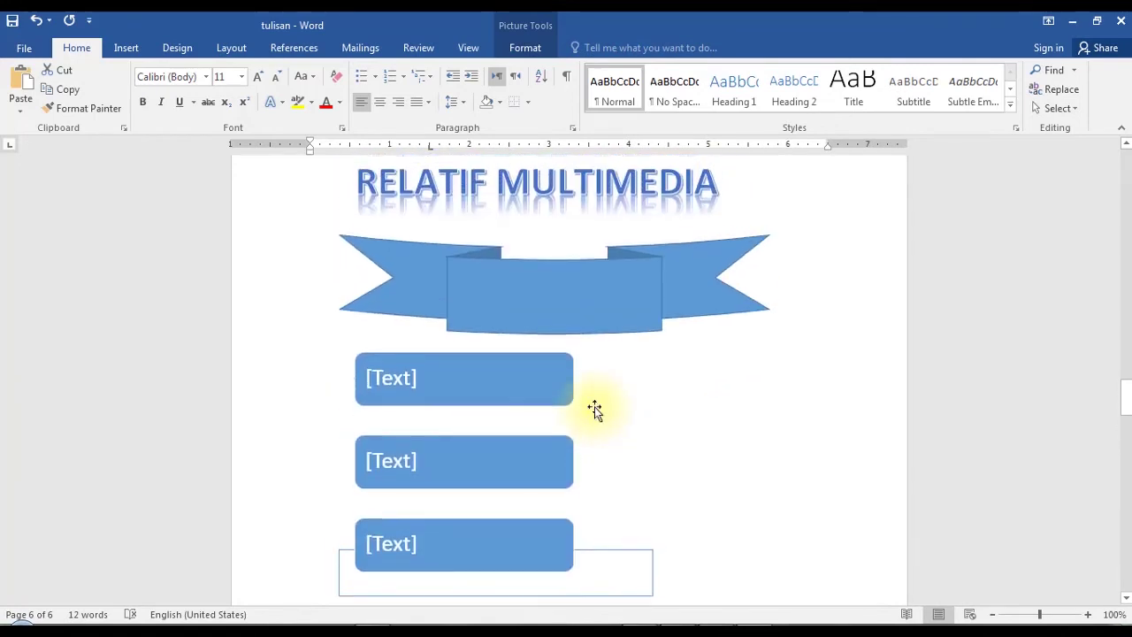
pyautogui.scroll(2, 594, 405)
pyautogui.click(594, 403)
pyautogui.rightClick(594, 402)
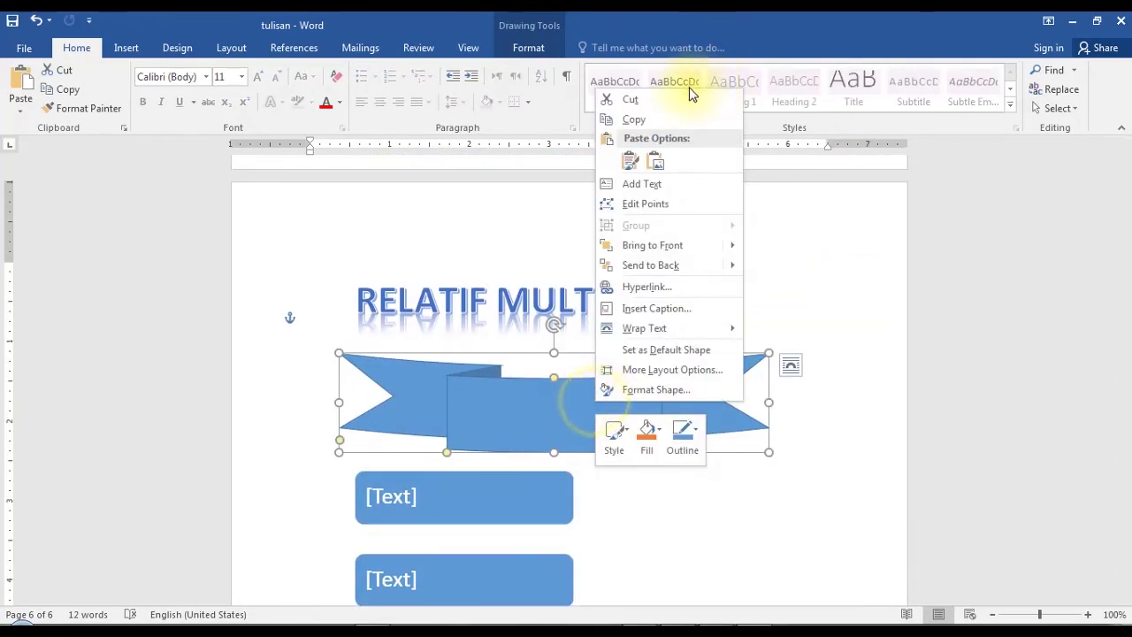
pyautogui.click(679, 120)
# Step: Paste the banner as a picture above the second RELATIF MULTIMEDIA picture
pyautogui.scroll(-3, 607, 354)
pyautogui.scroll(-3, 519, 321)
pyautogui.scroll(-3, 511, 347)
pyautogui.scroll(-5, 511, 348)
pyautogui.scroll(-5, 519, 354)
pyautogui.scroll(-3, 519, 354)
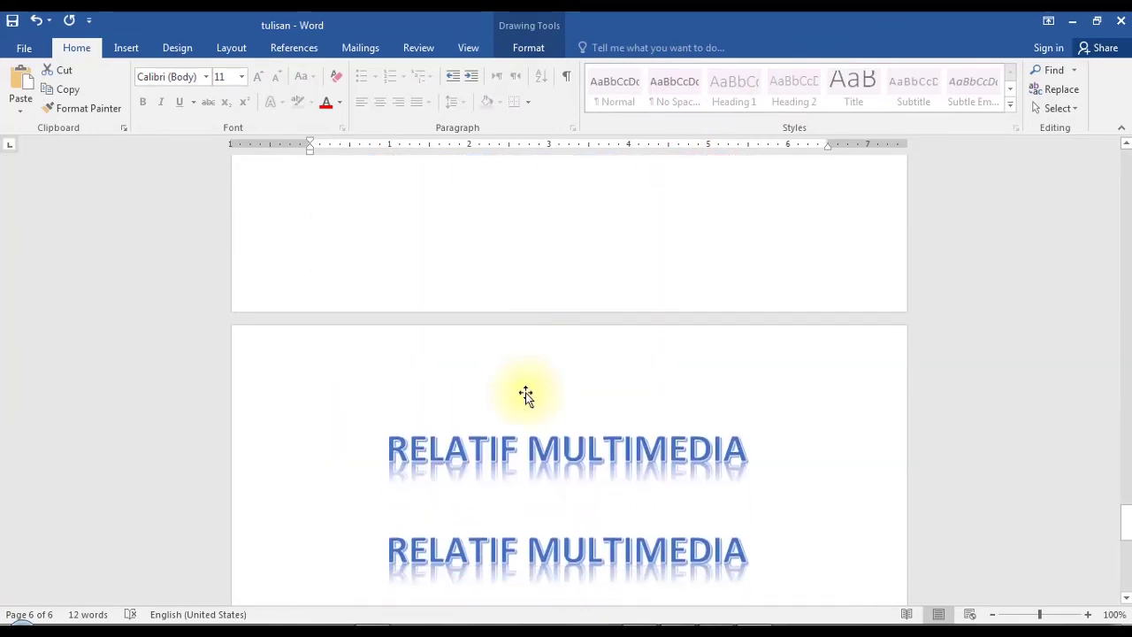
pyautogui.scroll(-3, 528, 395)
pyautogui.click(496, 428)
pyautogui.rightClick(519, 374)
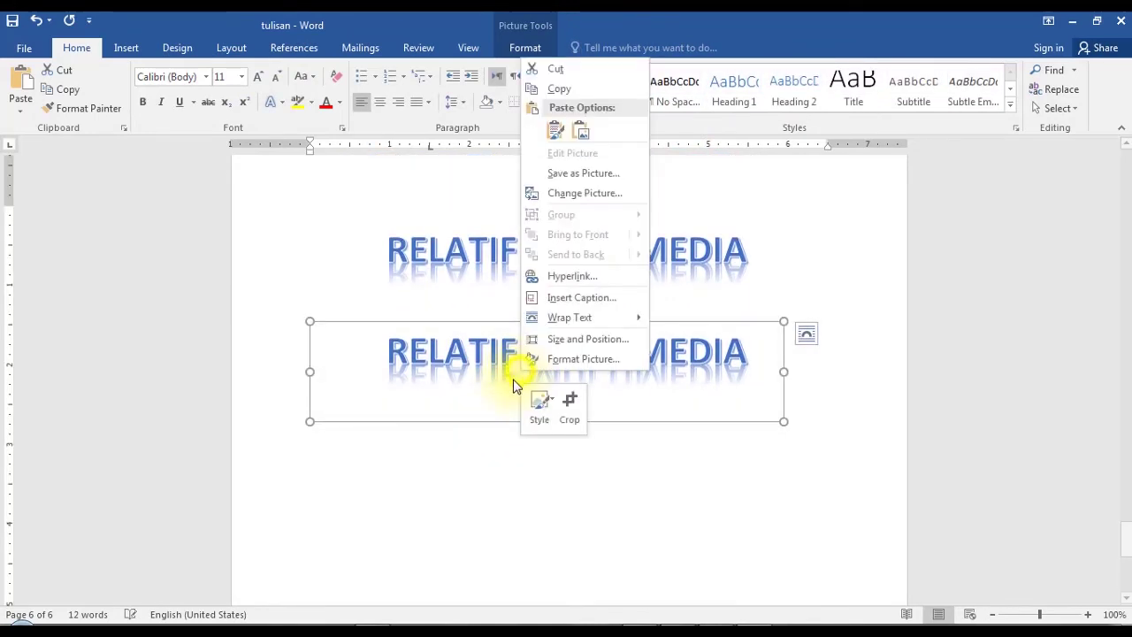
pyautogui.click(581, 133)
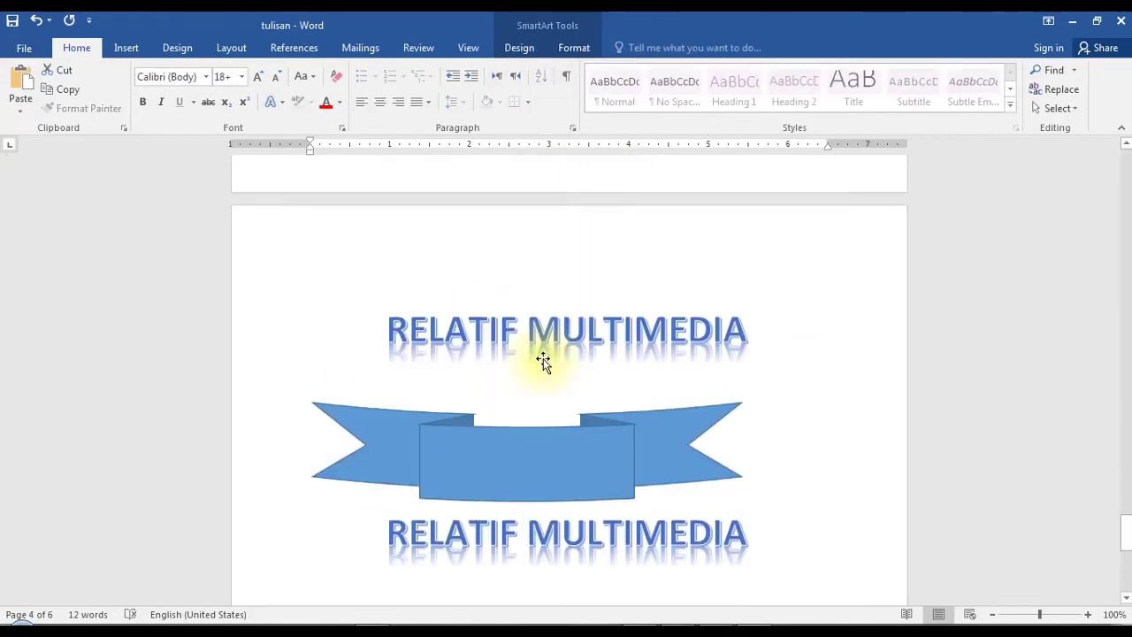
pyautogui.scroll(-5, 531, 378)
# Step: Paste the SmartArt as a picture and save it as Smartart in New folder (3)
pyautogui.click(532, 379)
pyautogui.rightClick(534, 381)
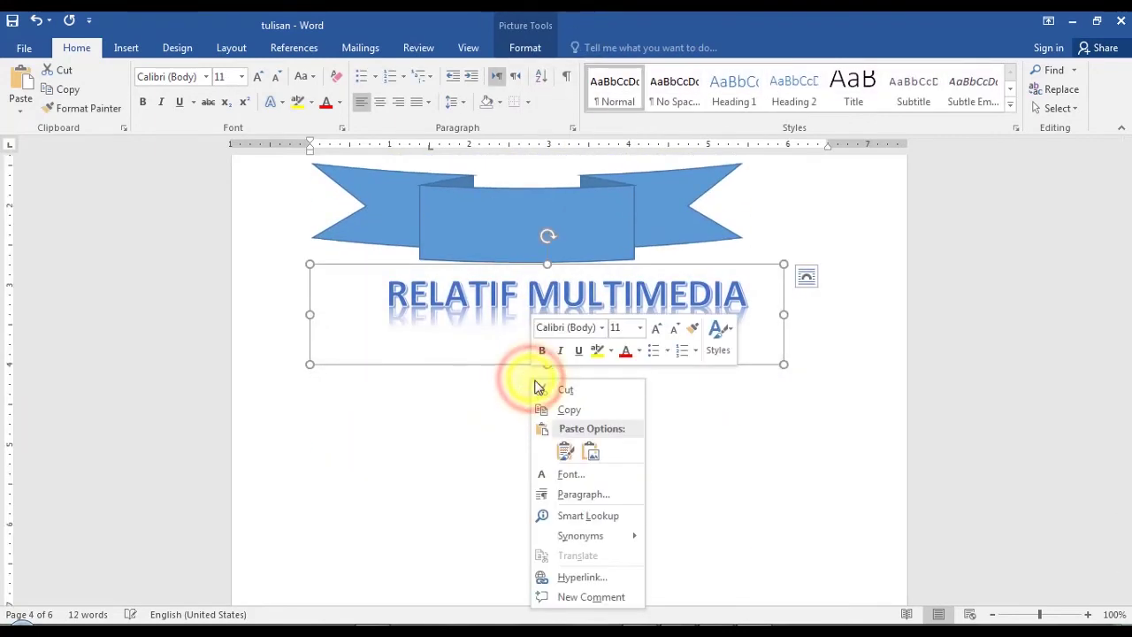
pyautogui.click(596, 441)
pyautogui.click(454, 365)
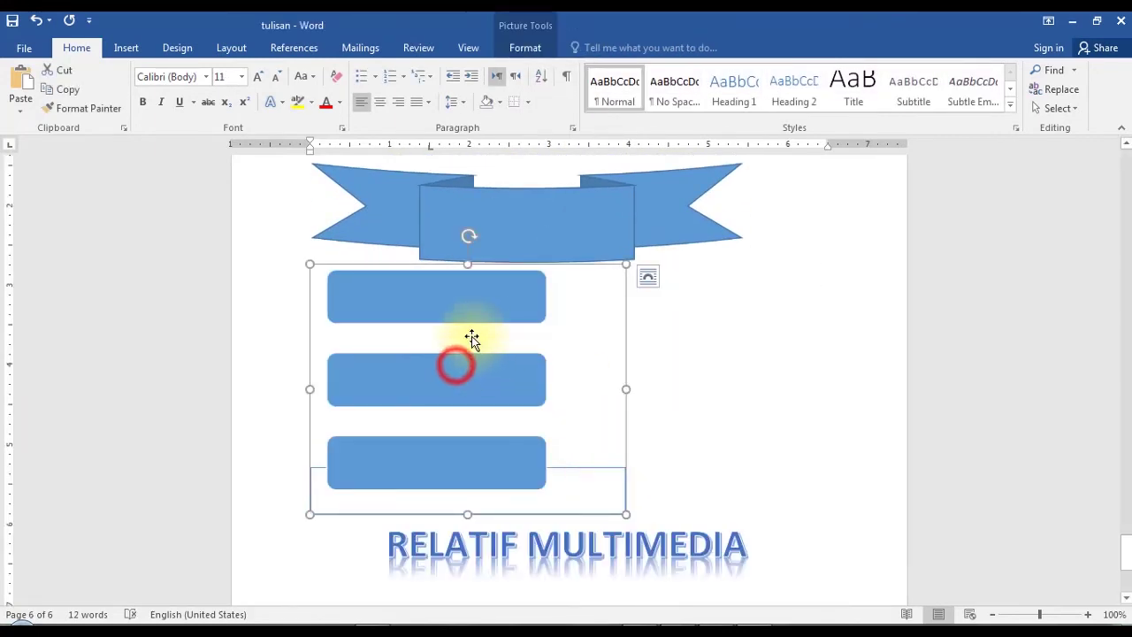
pyautogui.rightClick(562, 266)
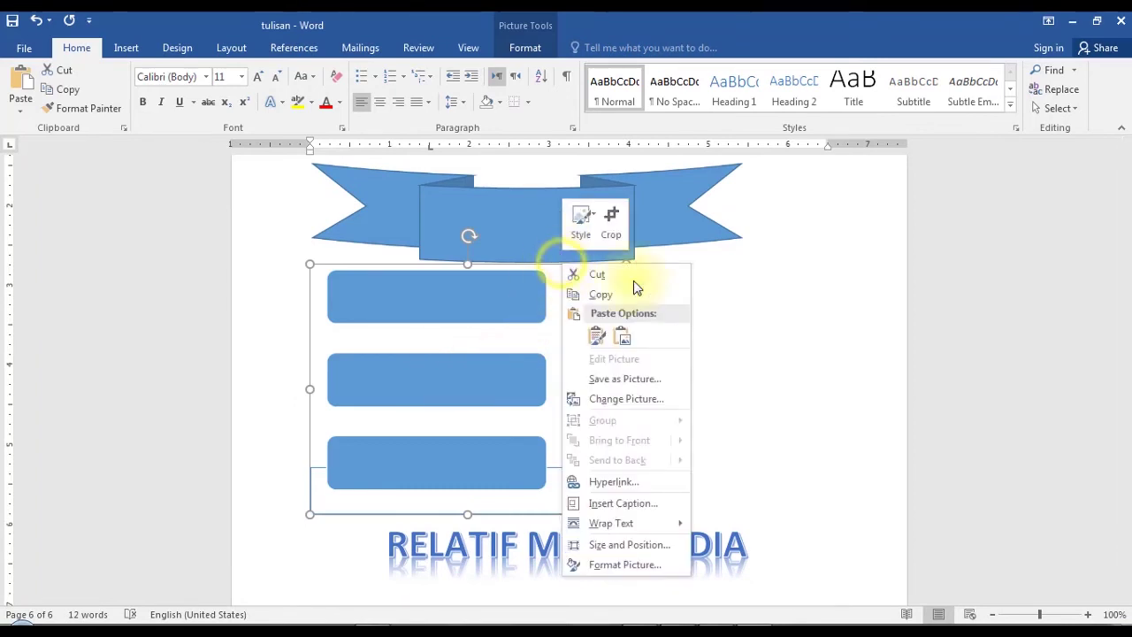
pyautogui.click(633, 379)
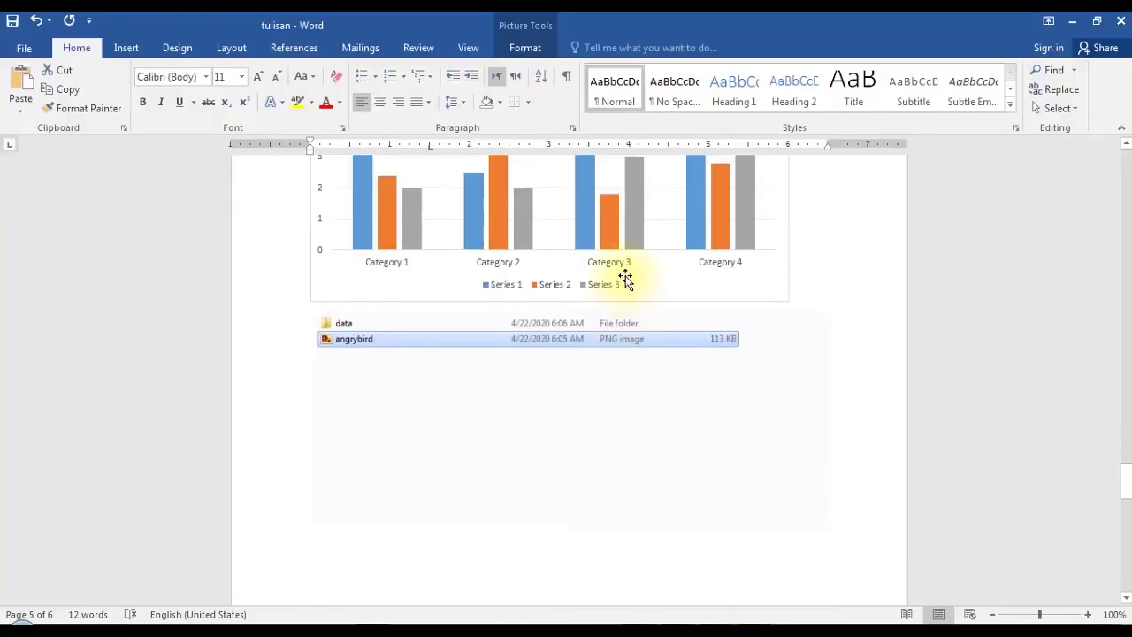
pyautogui.rightClick(625, 280)
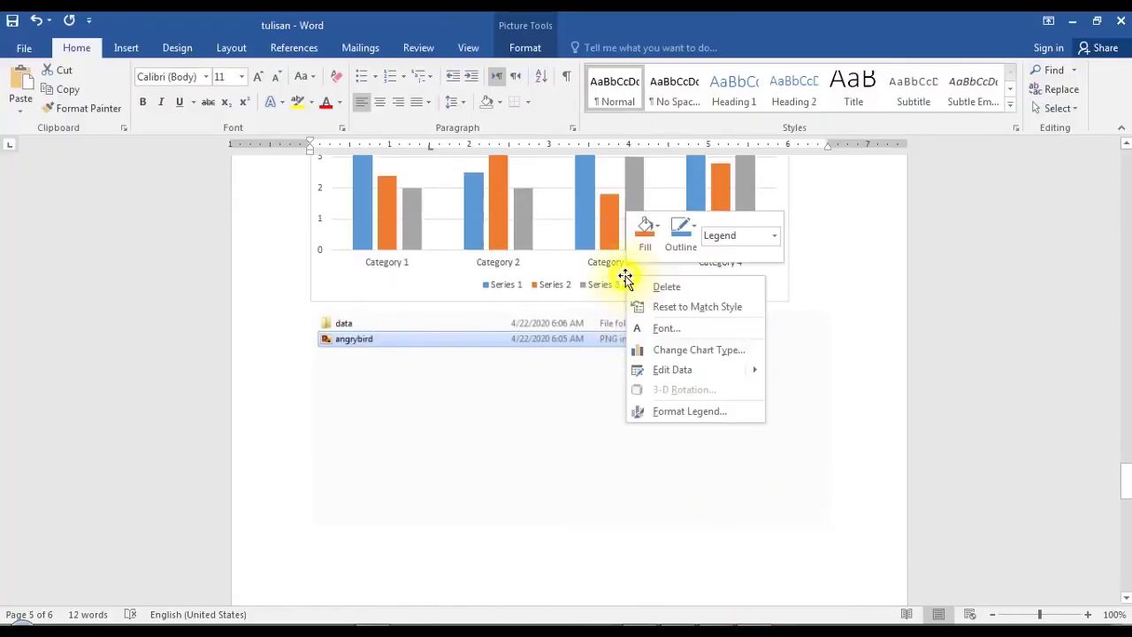
# Step: Copy the column chart and paste it as a picture beneath it, making seven pages
pyautogui.click(460, 299)
pyautogui.rightClick(455, 301)
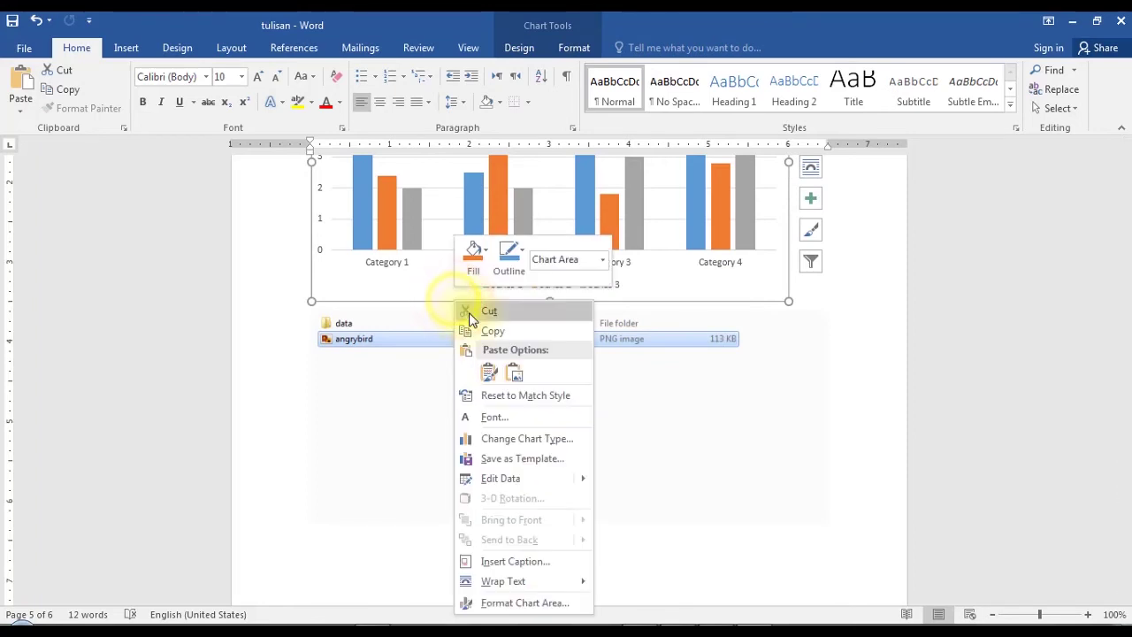
pyautogui.click(480, 329)
pyautogui.click(462, 400)
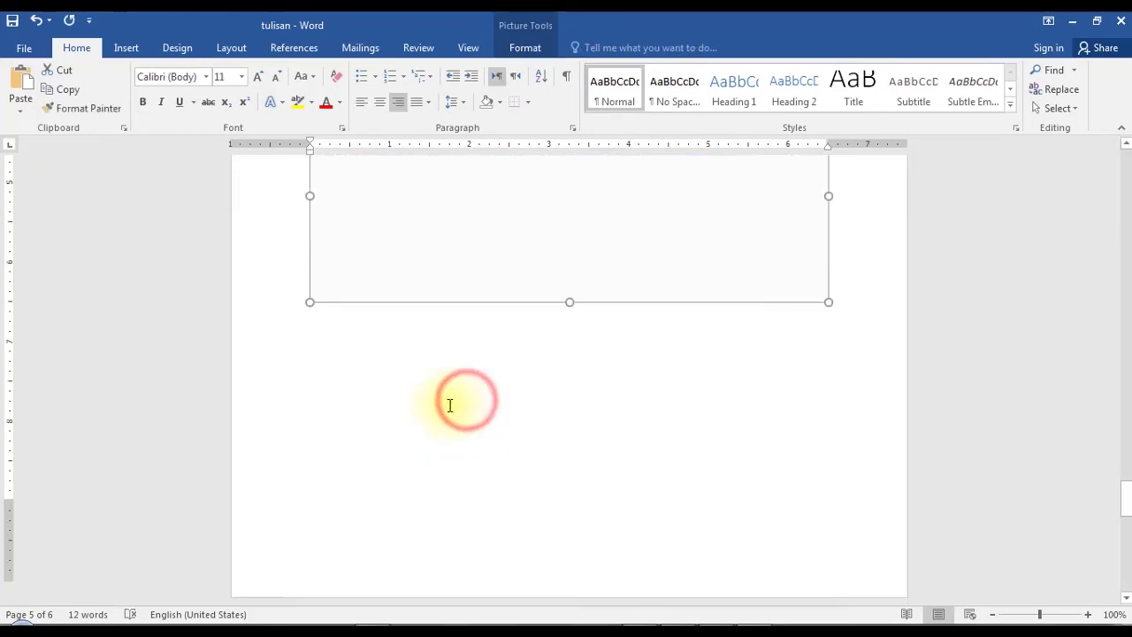
pyautogui.rightClick(439, 417)
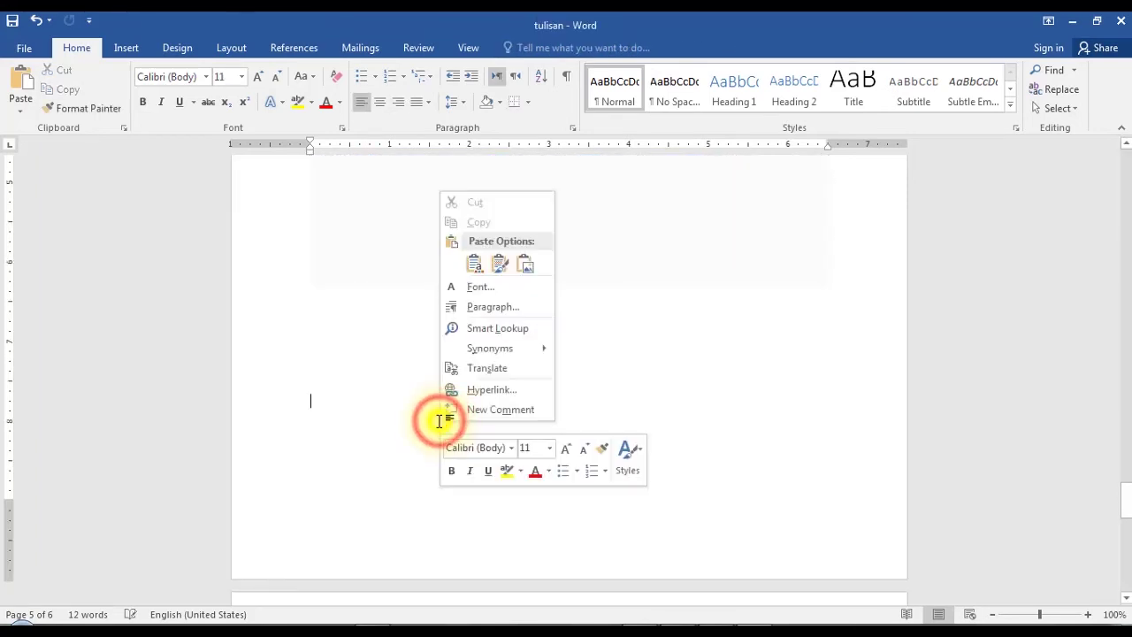
pyautogui.click(518, 277)
pyautogui.scroll(-5, 483, 362)
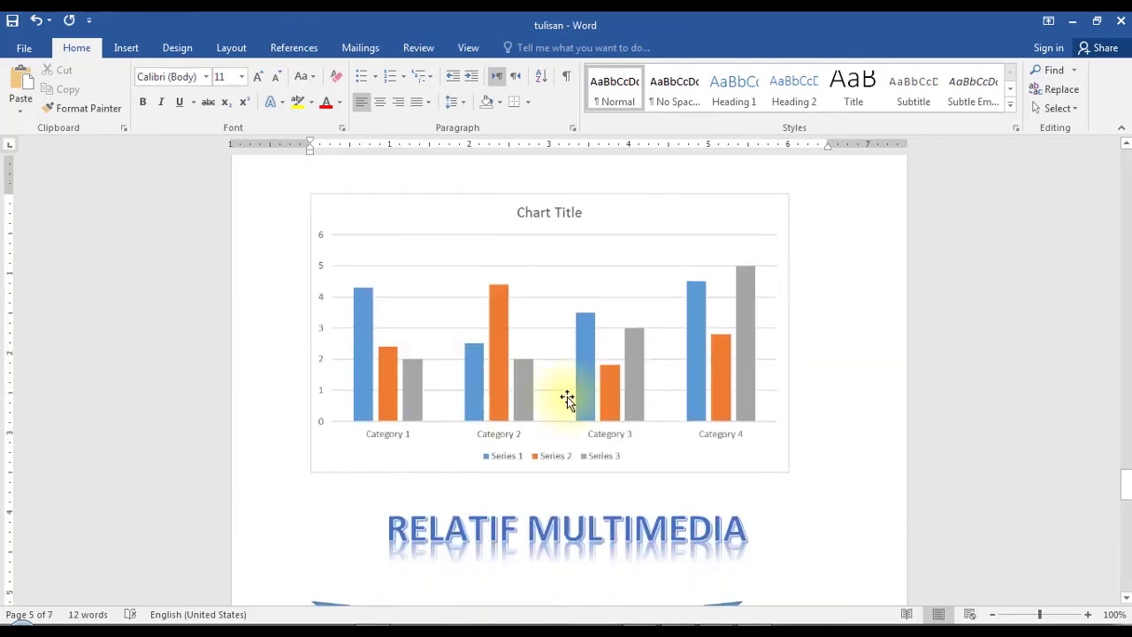
pyautogui.rightClick(592, 370)
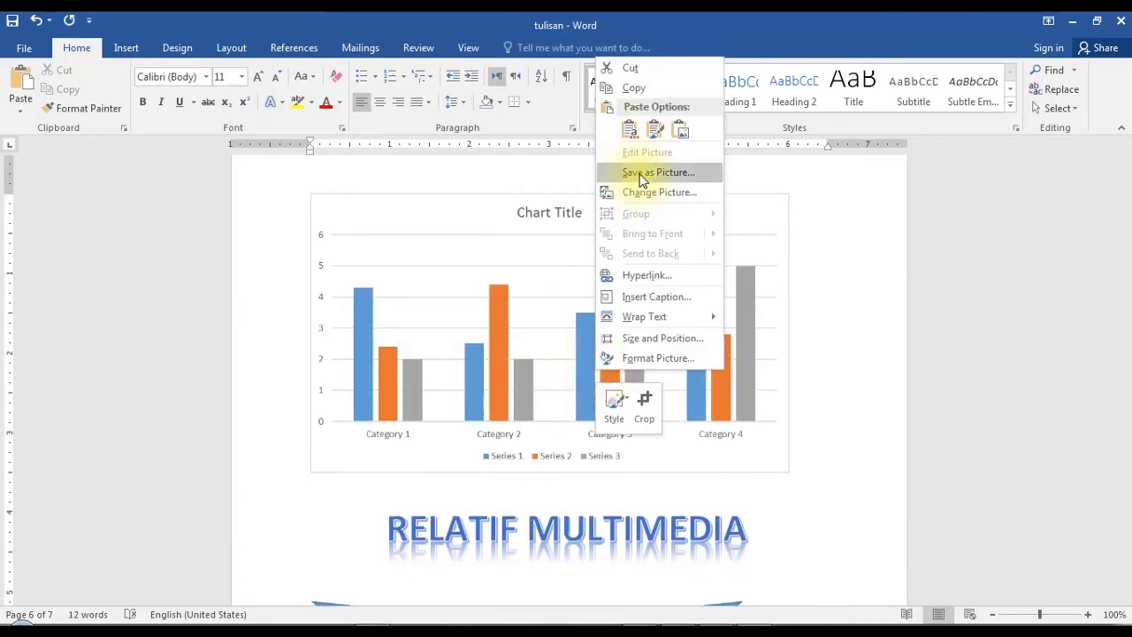
# Step: Save the chart picture as a PNG named chart in New folder (3)
pyautogui.click(387, 308)
pyautogui.rightClick(389, 306)
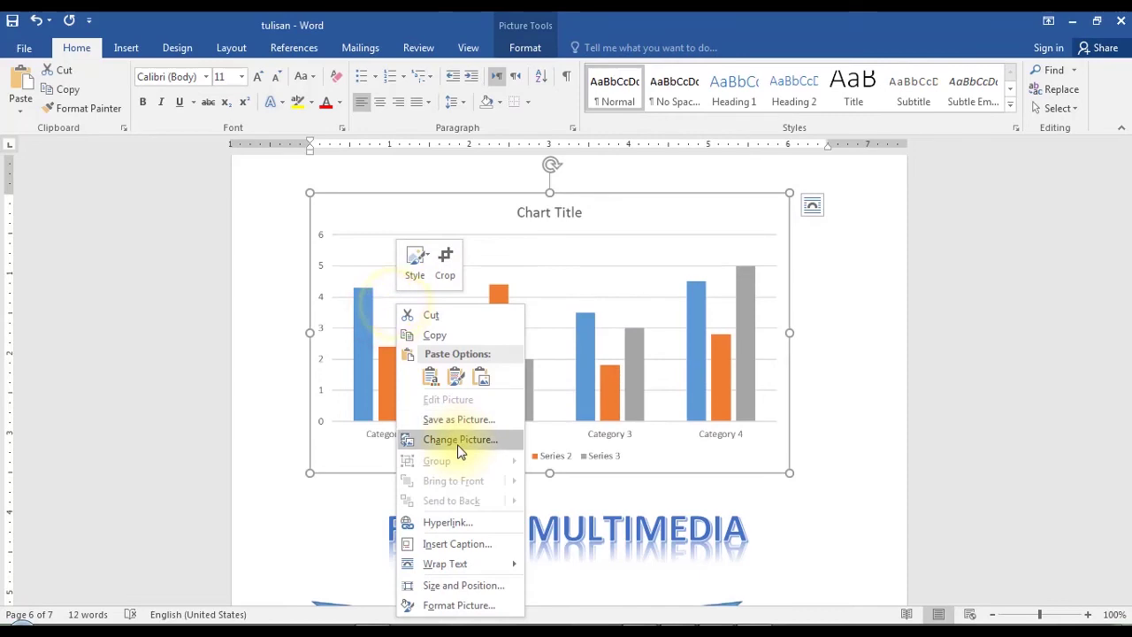
pyautogui.click(454, 419)
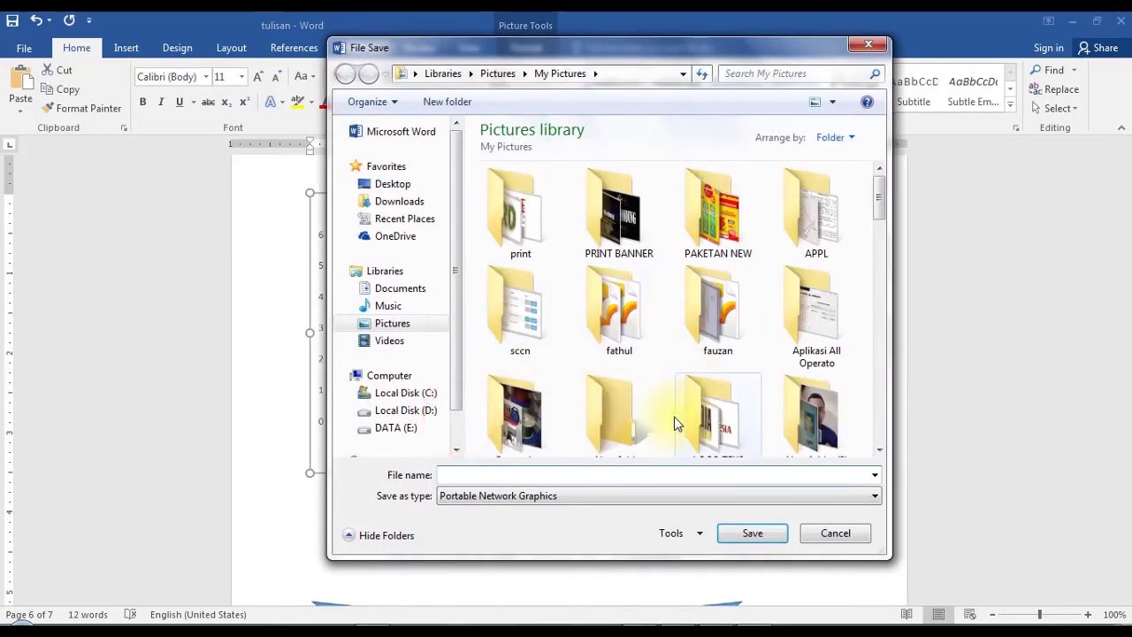
pyautogui.click(621, 414)
pyautogui.scroll(-3, 631, 396)
pyautogui.scroll(1, 696, 307)
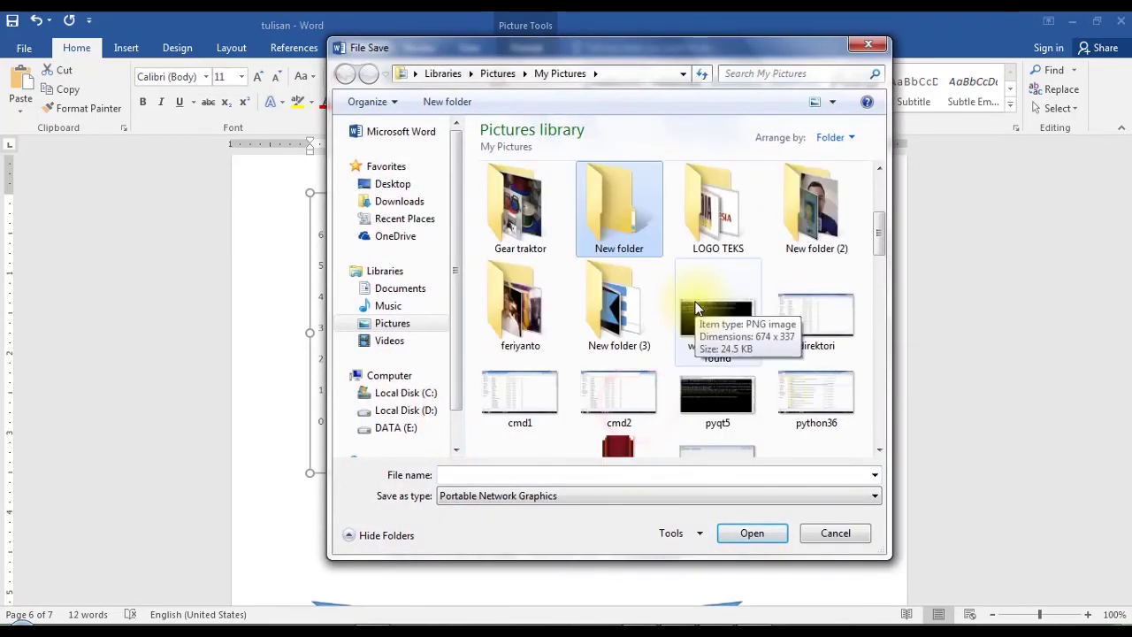
pyautogui.doubleClick(629, 307)
pyautogui.click(539, 472)
pyautogui.write('chart')
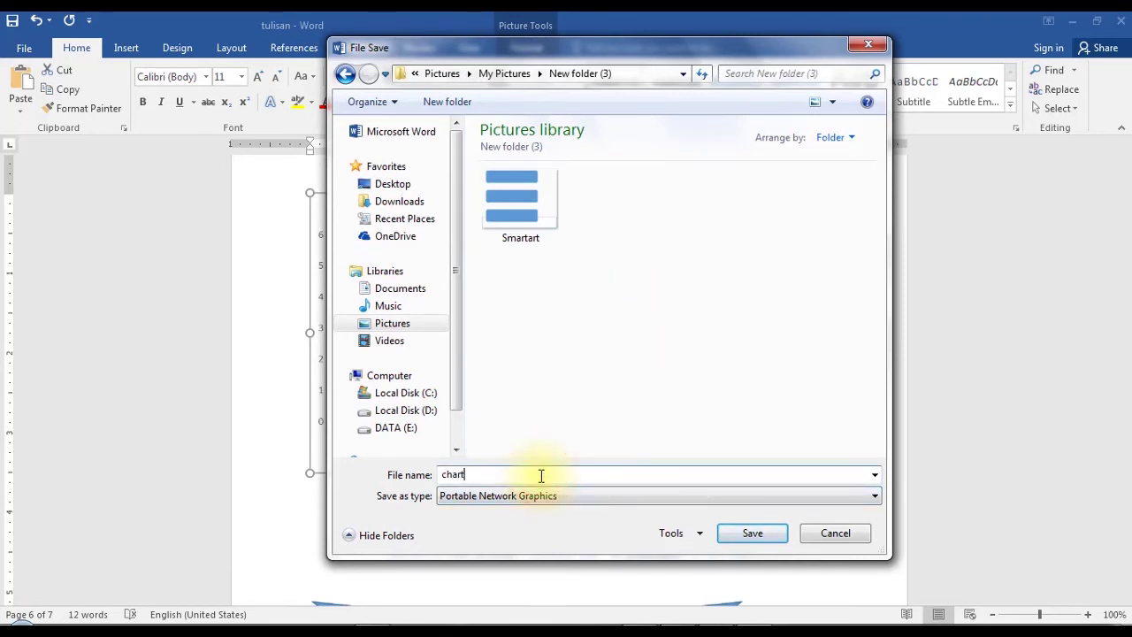
pyautogui.click(758, 535)
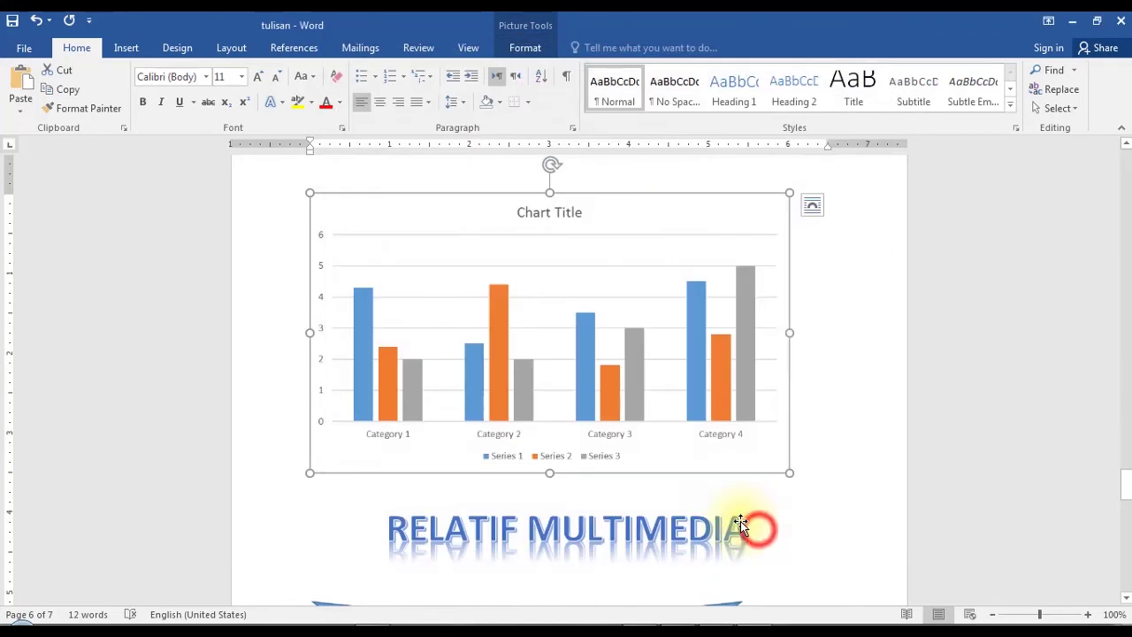
# Step: Save the WordArt as relatif PNG in New folder (3) and open it in Photo Viewer
pyautogui.scroll(-1, 672, 509)
pyautogui.click(649, 499)
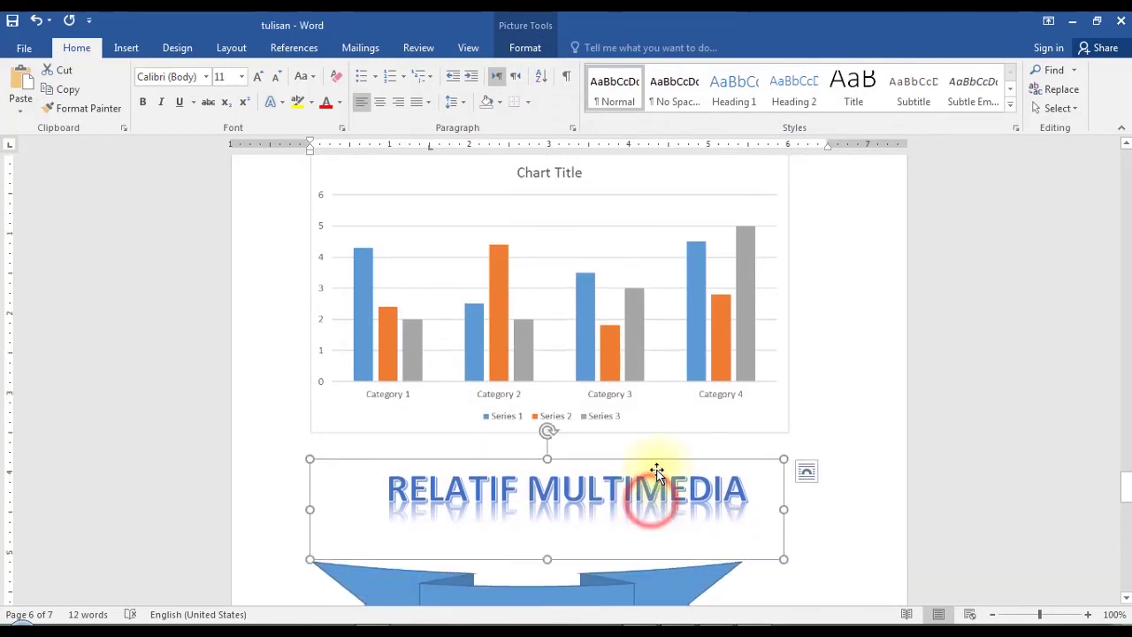
pyautogui.rightClick(656, 473)
pyautogui.click(712, 277)
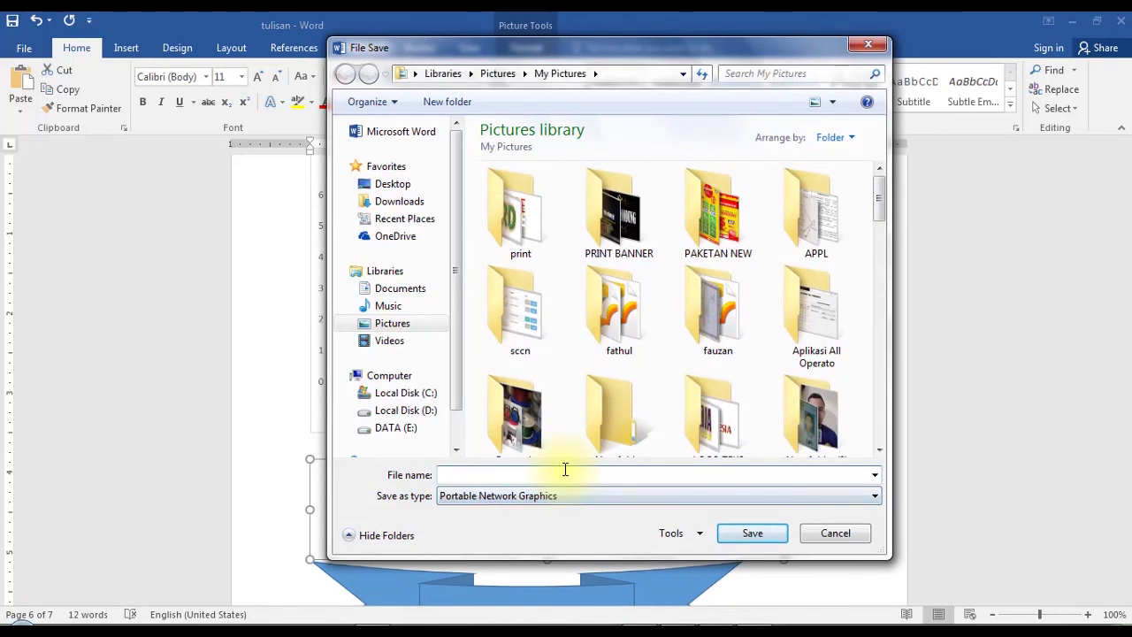
pyautogui.click(630, 425)
pyautogui.scroll(-4, 631, 416)
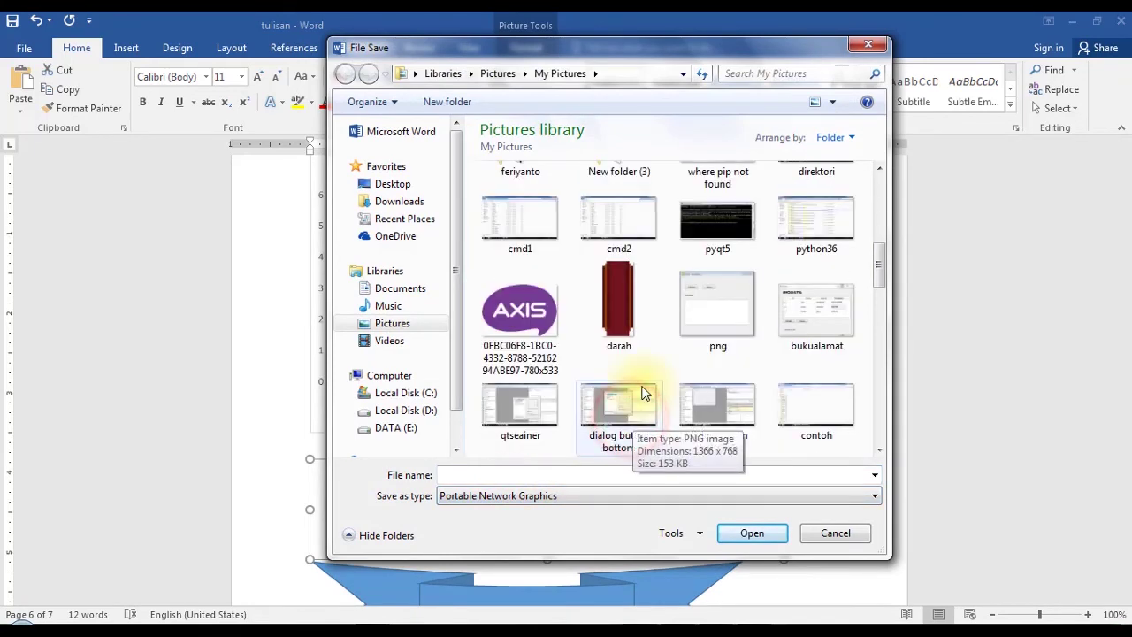
pyautogui.scroll(3, 641, 389)
pyautogui.scroll(-1, 643, 389)
pyautogui.doubleClick(631, 416)
pyautogui.click(558, 473)
pyautogui.write('relatif')
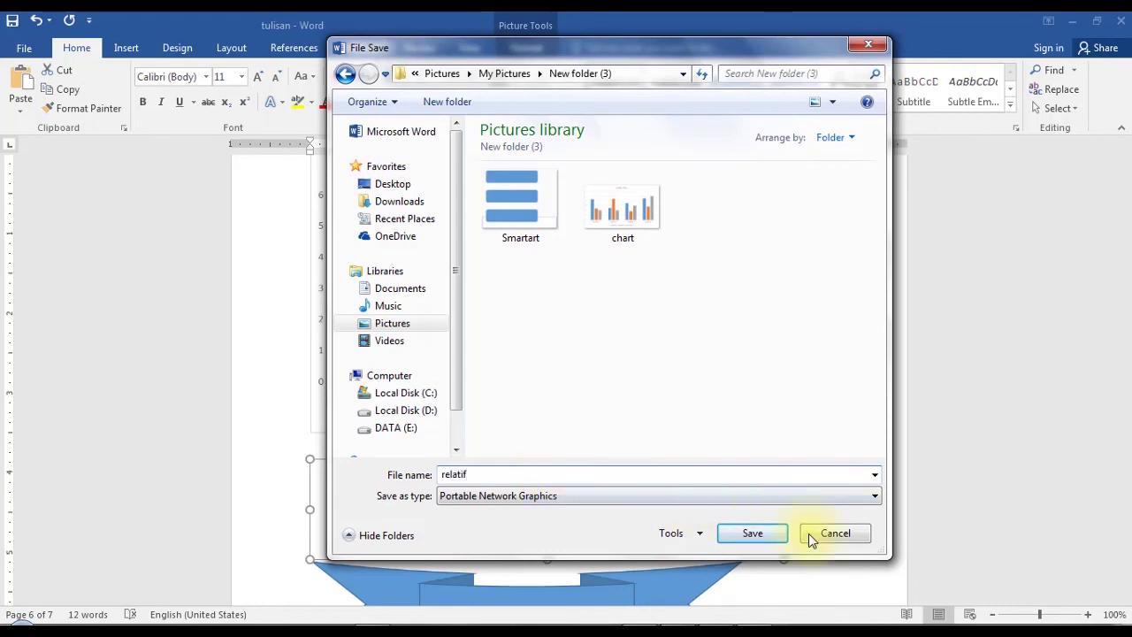
pyautogui.click(771, 533)
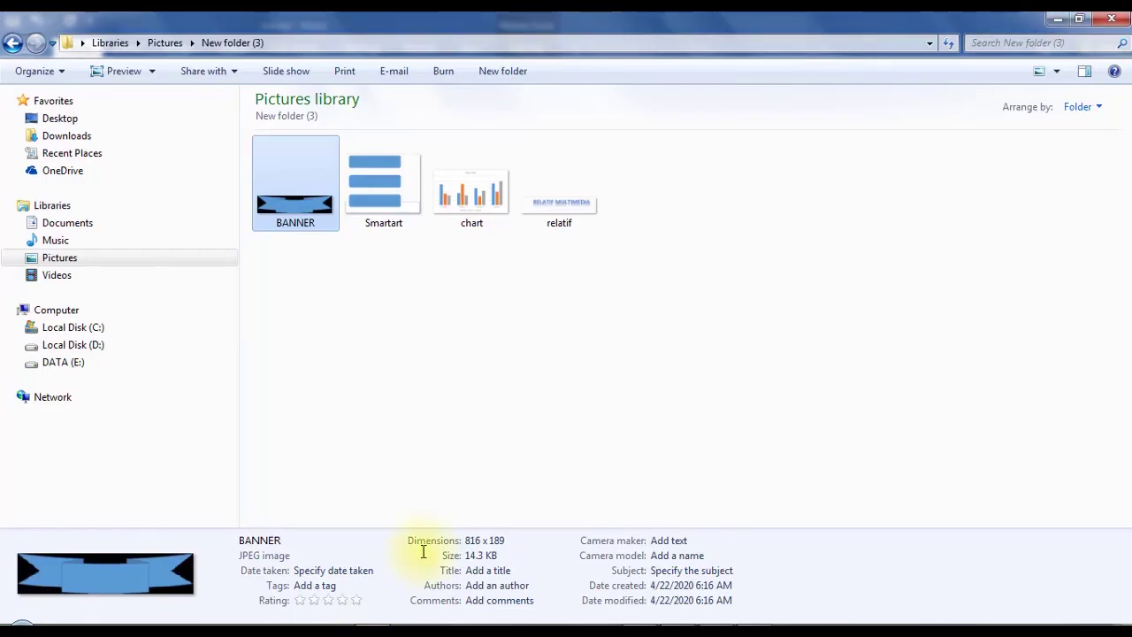
pyautogui.doubleClick(598, 208)
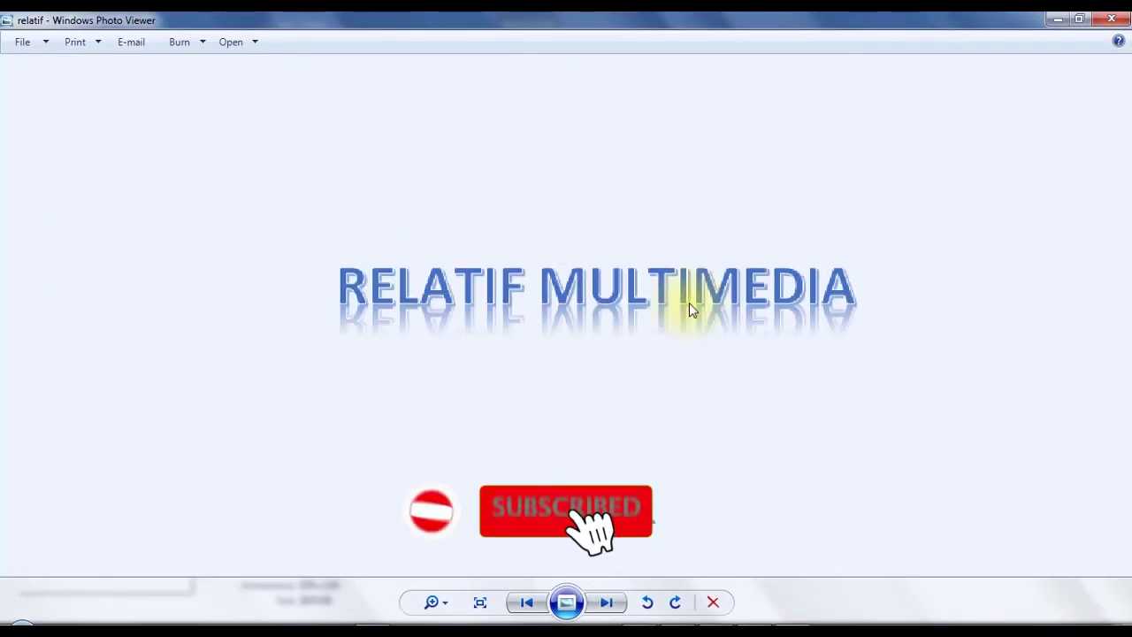
# Step: Step through the exported images in Photo Viewer, moving from BANNER on to chart
pyautogui.press('Right')
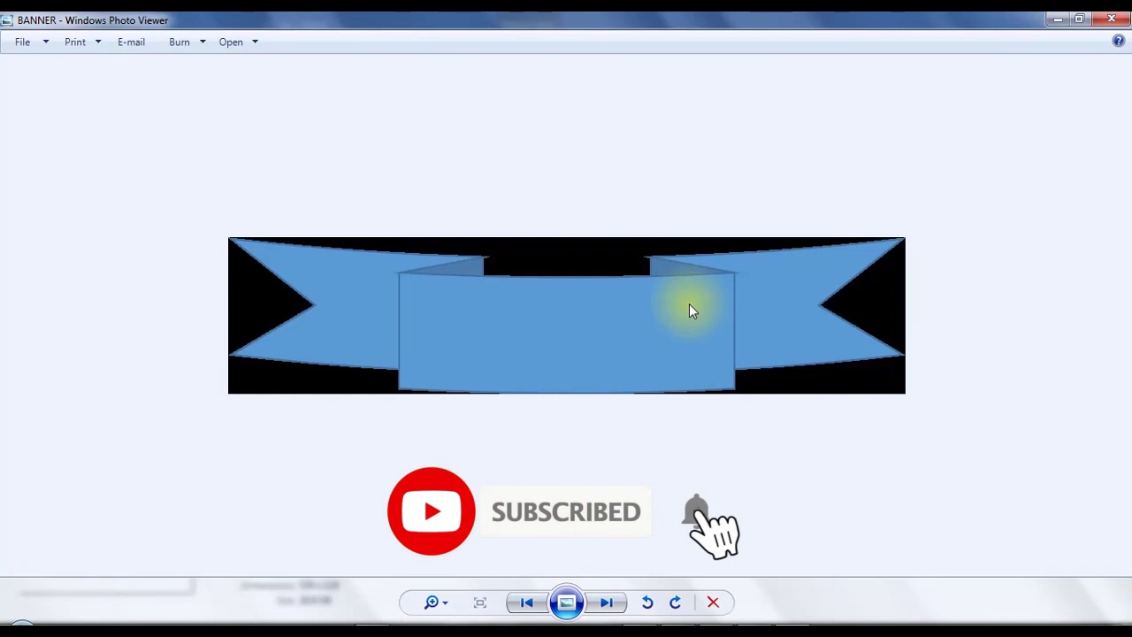
pyautogui.press('Right')
pyautogui.press('Right')
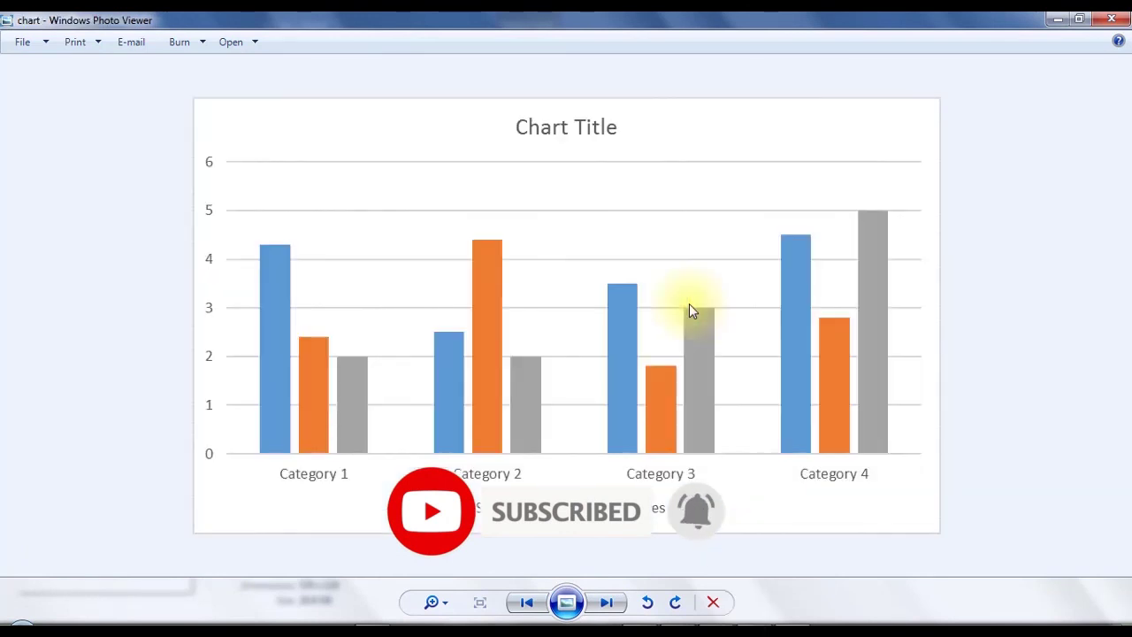
pyautogui.press('Right')
pyautogui.press('Right')
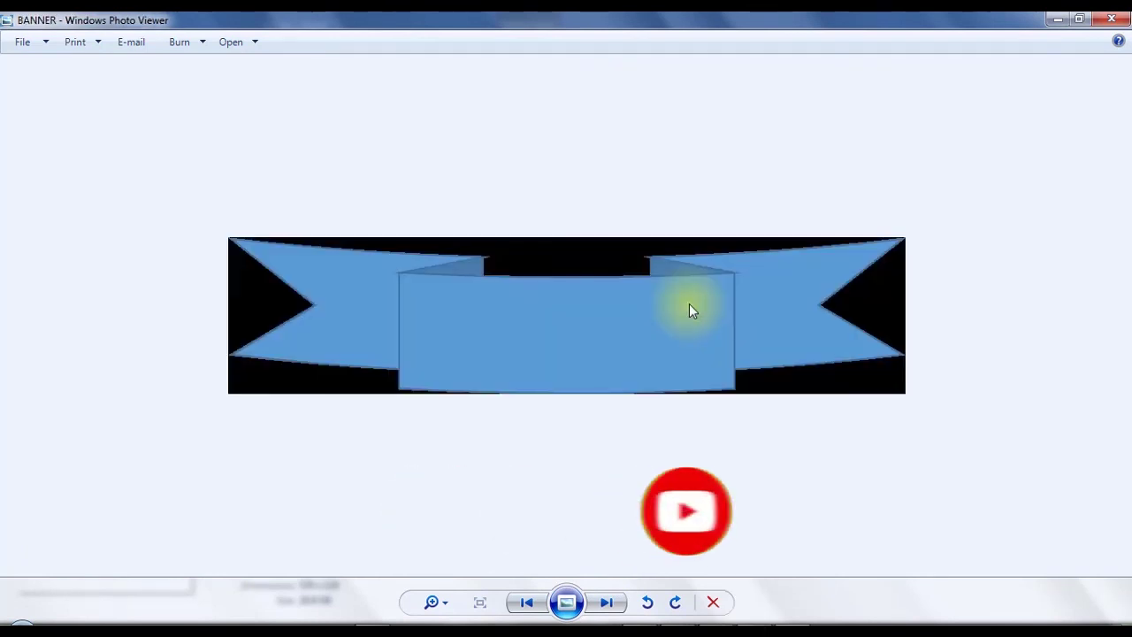